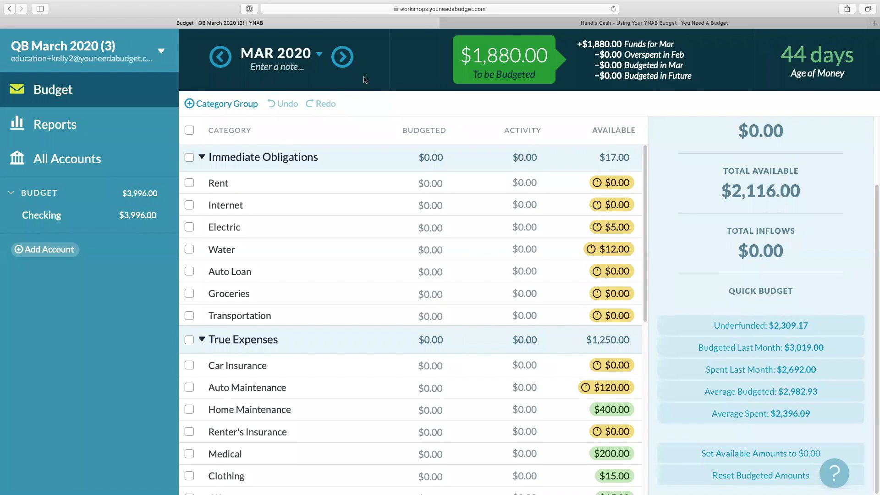
Quick-budget the underfunded amounts for Rent, Internet, Electric and Water in Immediate Obligations.
click(189, 157)
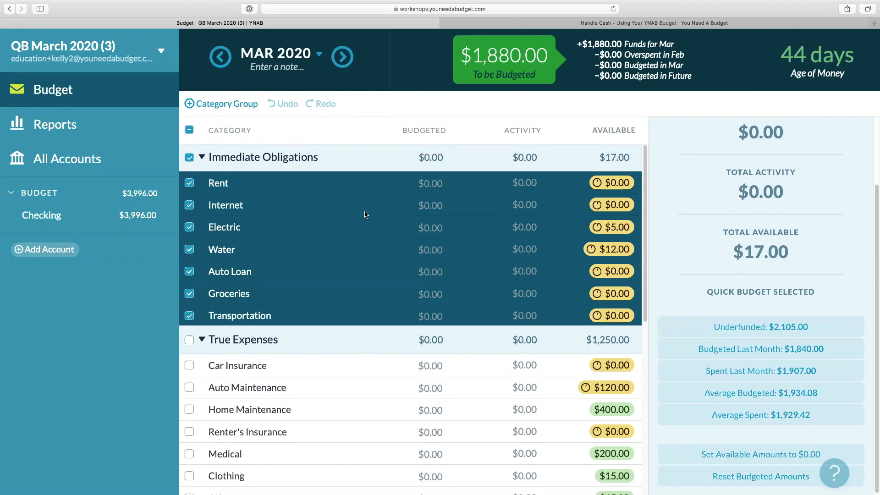
click(189, 272)
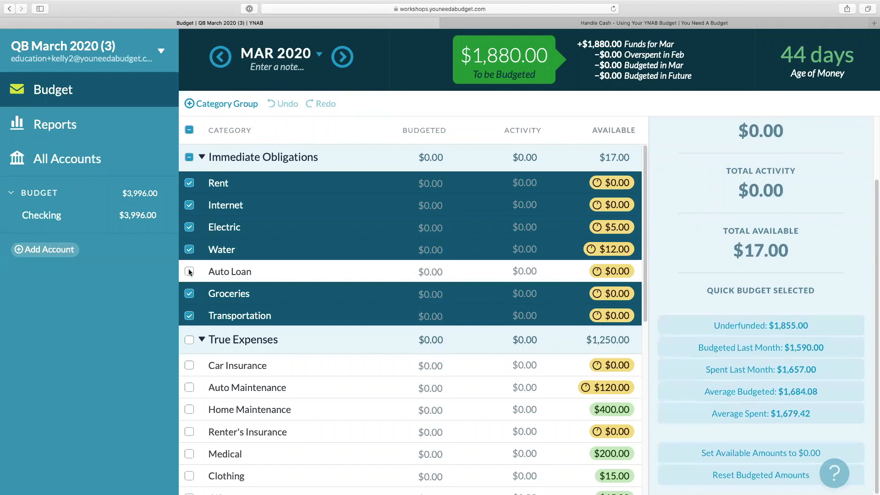
click(189, 293)
click(189, 315)
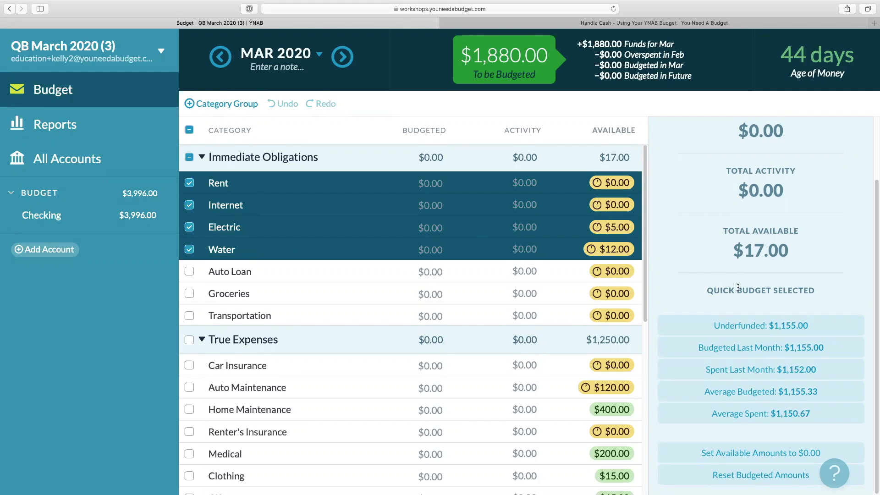
click(774, 331)
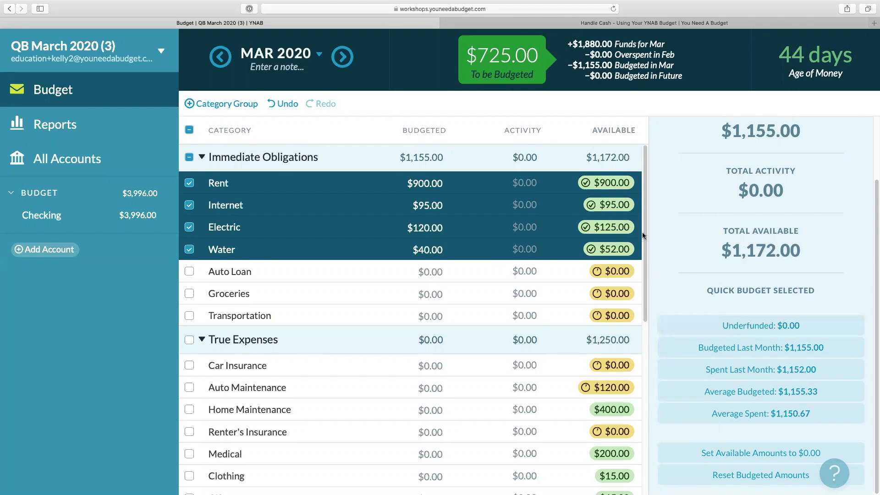
click(188, 159)
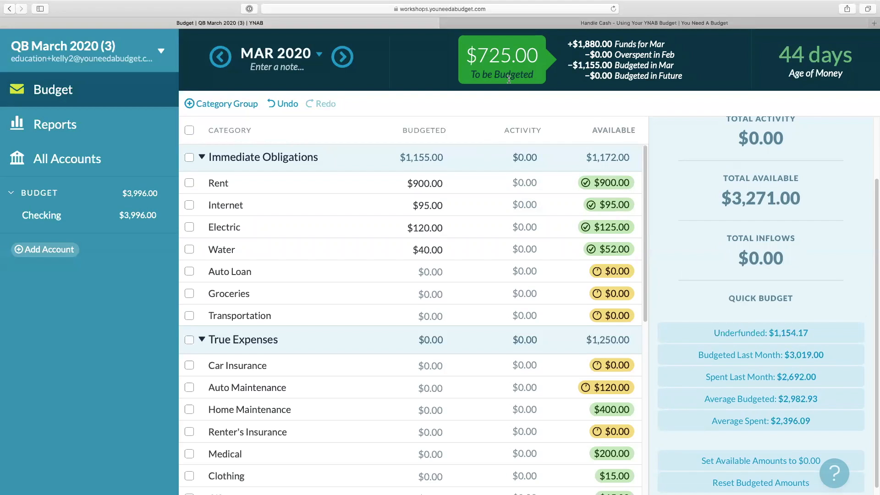
Quick-budget Groceries with last month's $350.00 amount.
click(306, 293)
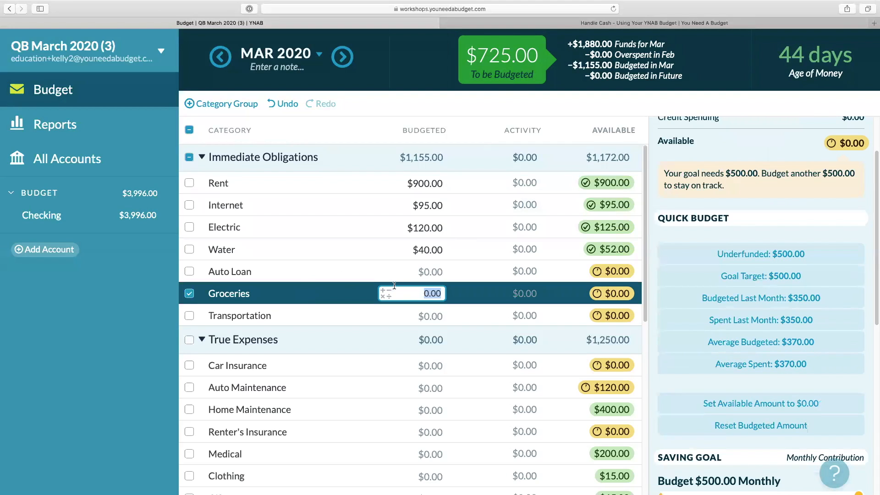
scroll(393, 284, down, 1)
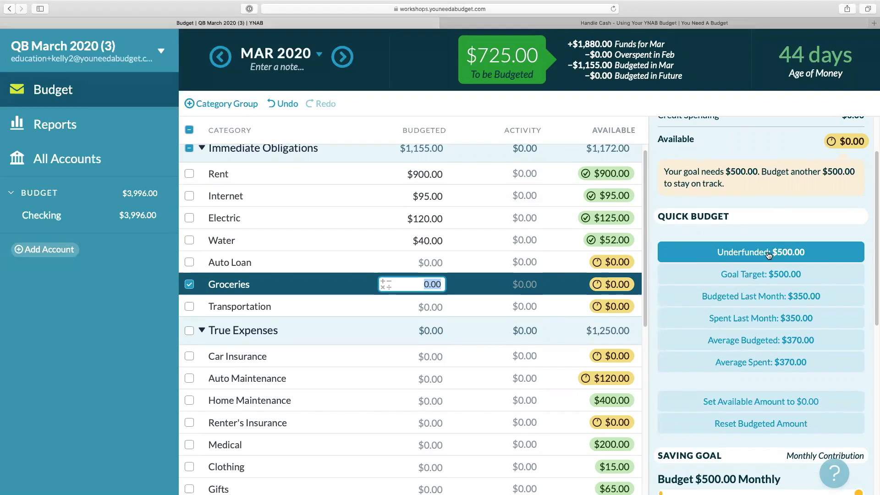
click(764, 315)
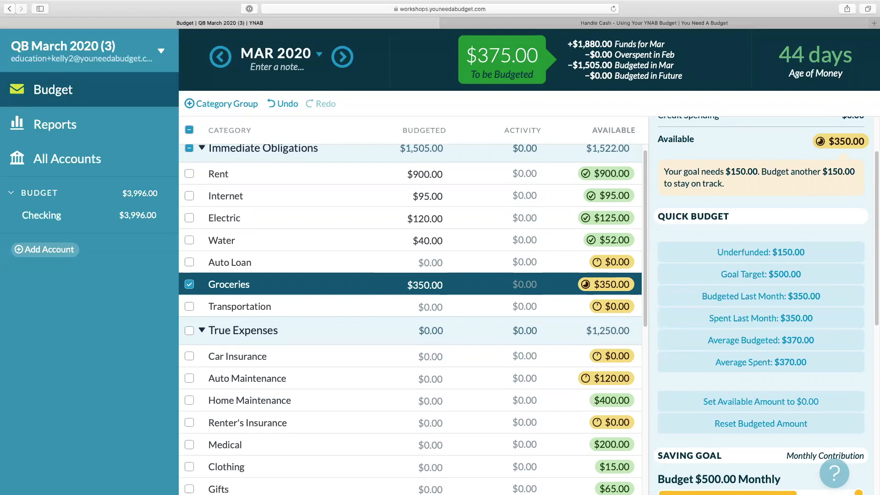
Quick-budget Transportation with its average budgeted amount of $158.75.
click(334, 306)
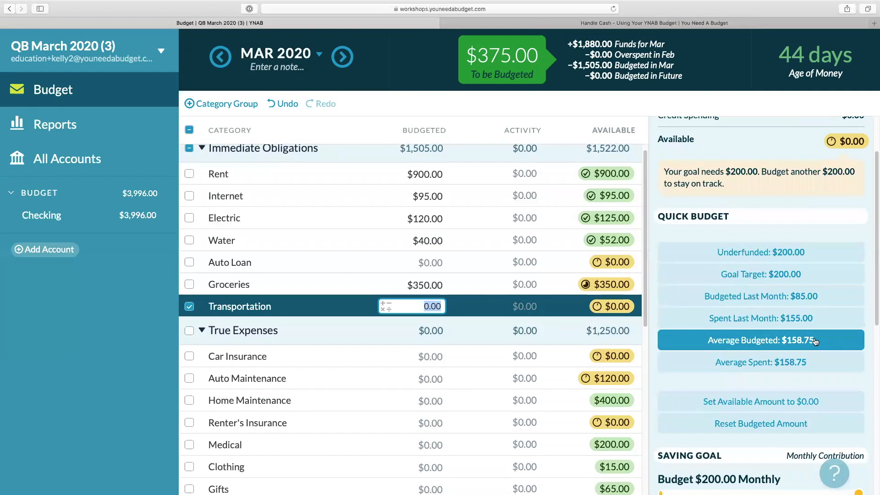
click(801, 342)
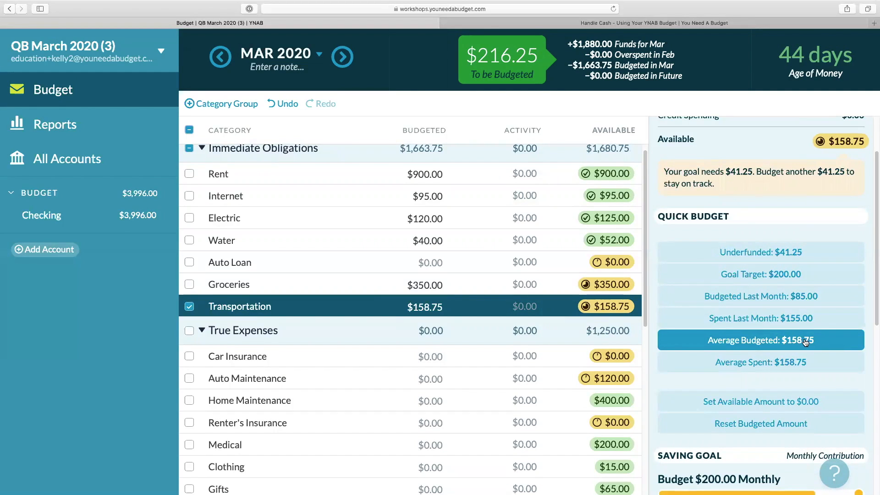
click(189, 307)
Quick-budget the underfunded amounts for all True Expenses categories at once.
scroll(196, 308, down, 5)
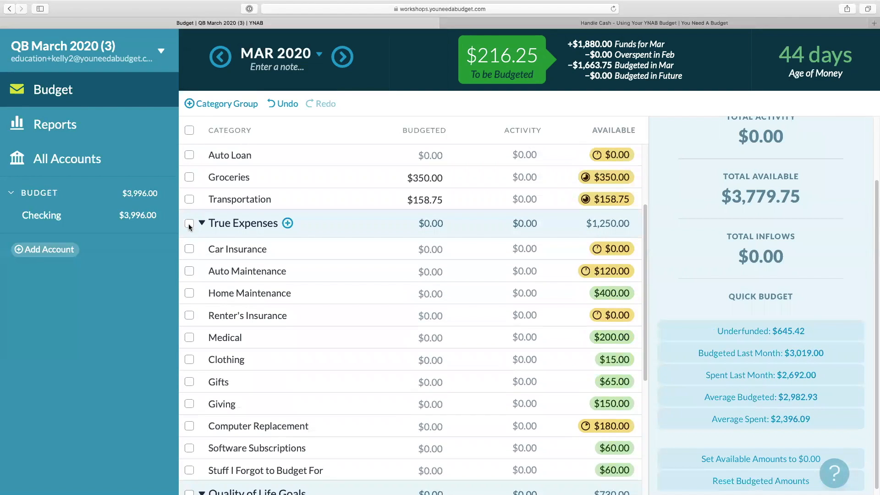
click(189, 224)
scroll(315, 322, down, 1)
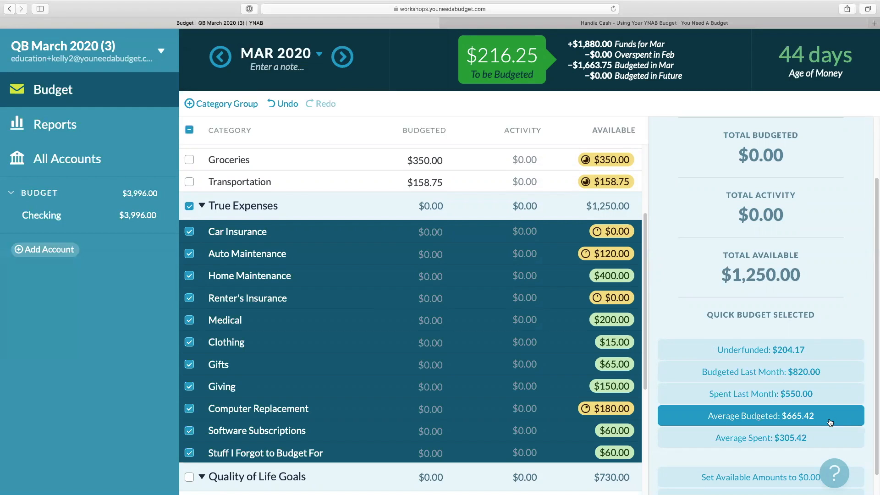
click(812, 357)
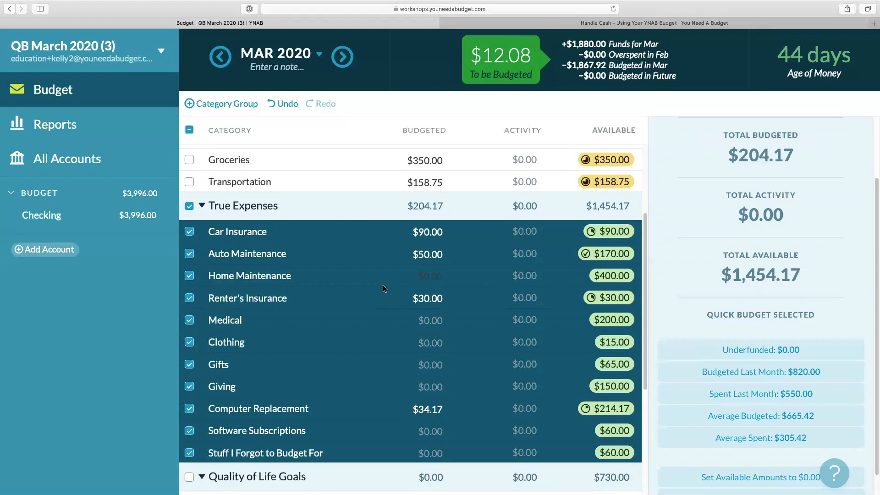
click(189, 206)
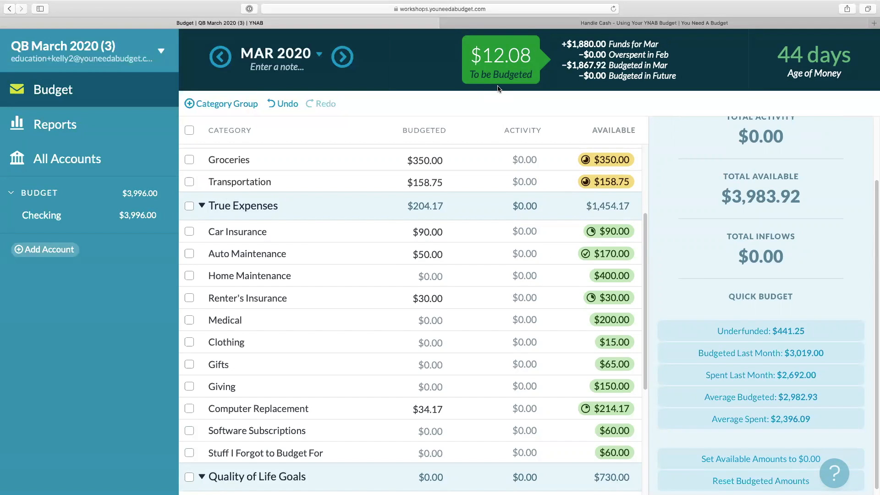
Undo the True Expenses quick budget.
scroll(412, 296, down, 5)
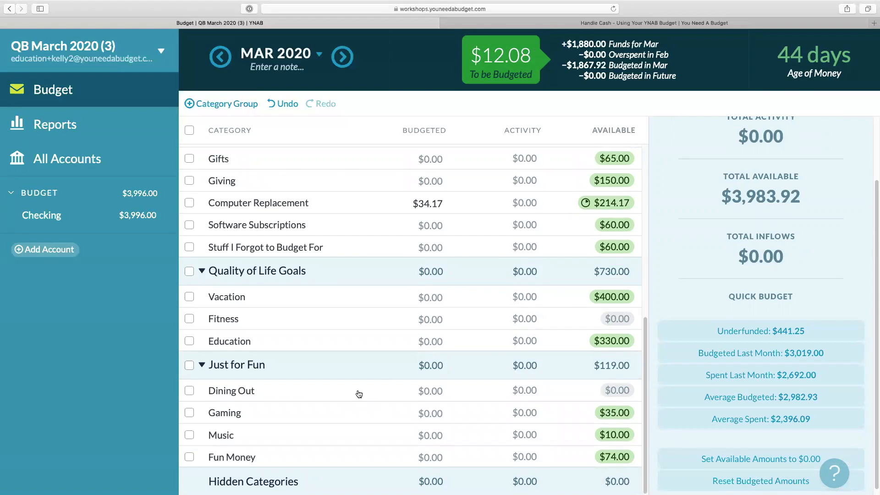
scroll(359, 394, up, 4)
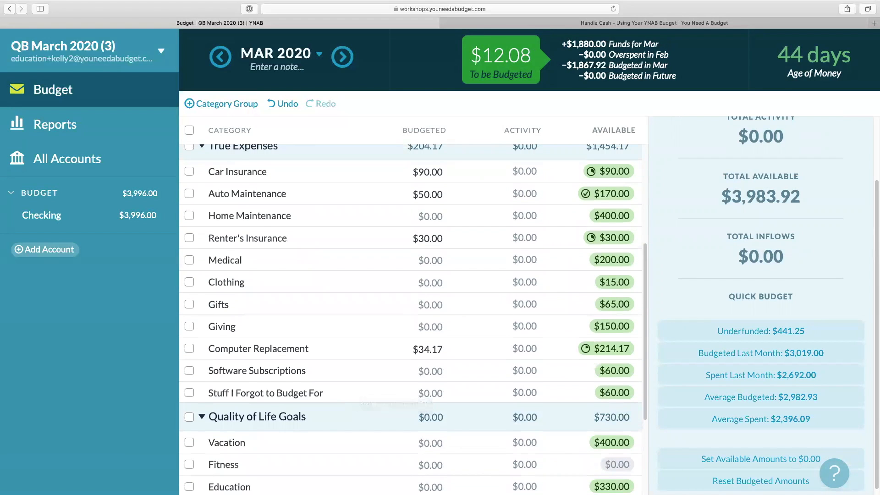
click(286, 105)
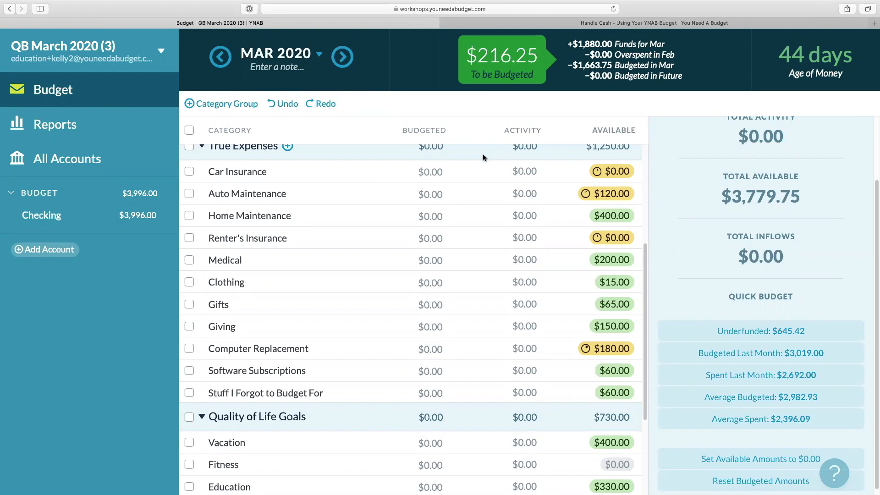
Quick-budget Car Insurance with its underfunded $90.00.
click(189, 172)
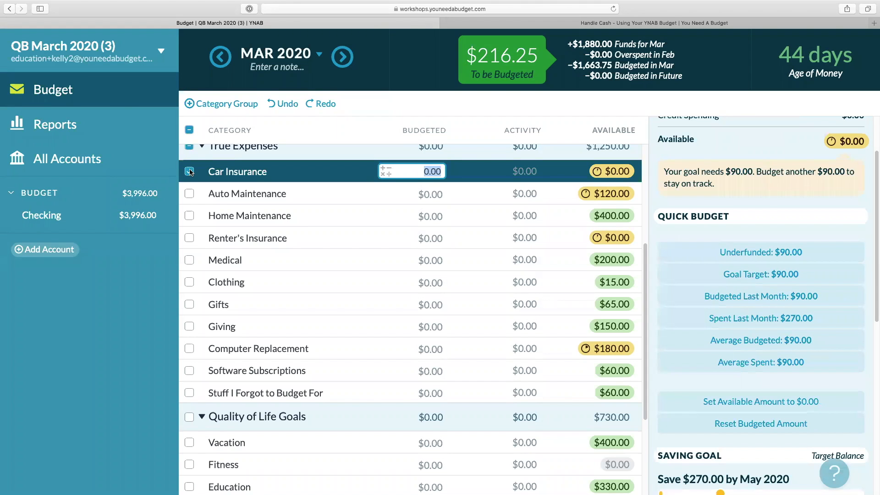
click(766, 252)
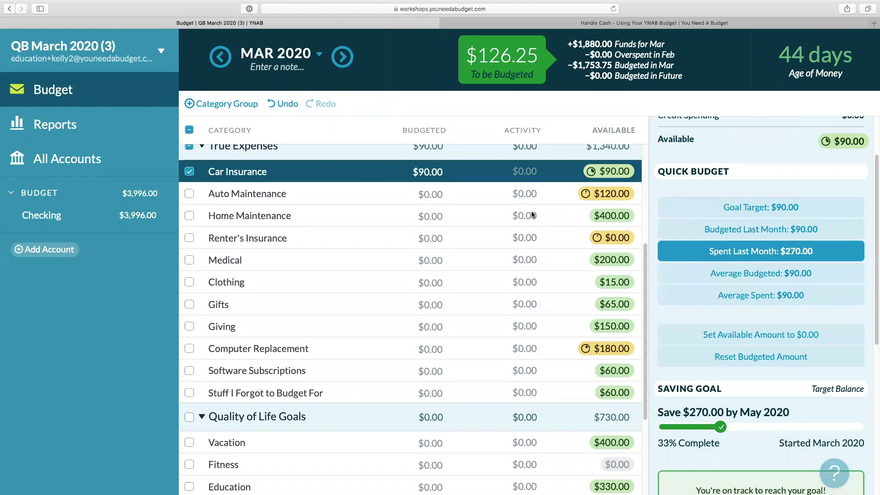
click(190, 172)
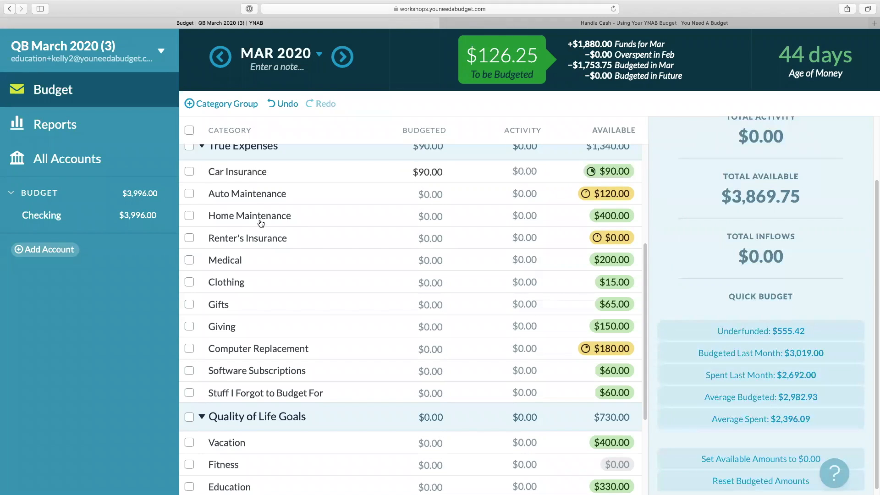
Quick-budget Clothing with its average spent amount of $45.00.
click(424, 282)
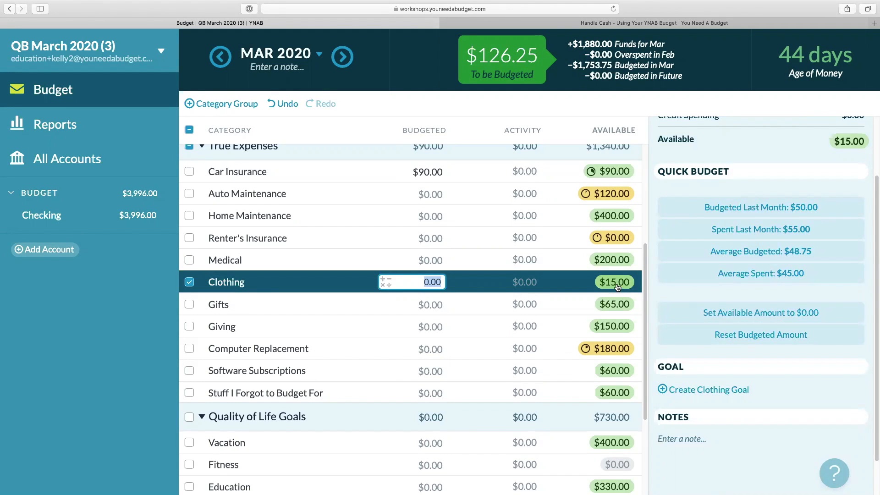
click(784, 274)
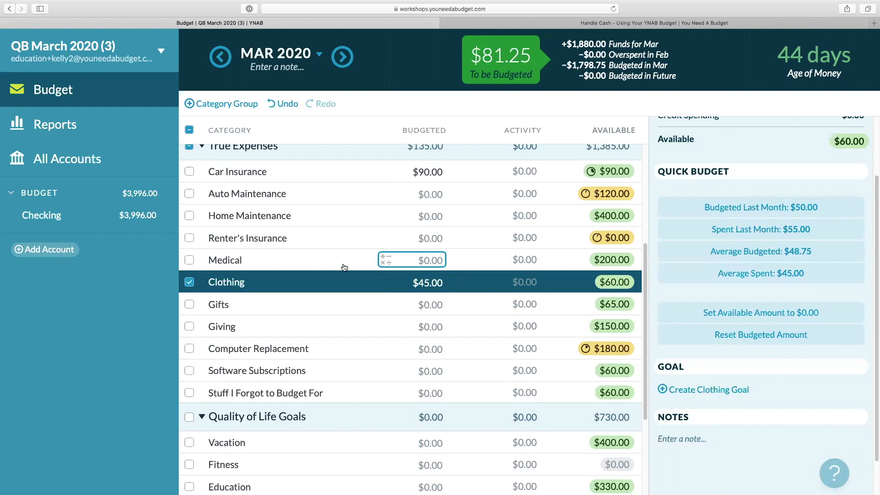
click(189, 282)
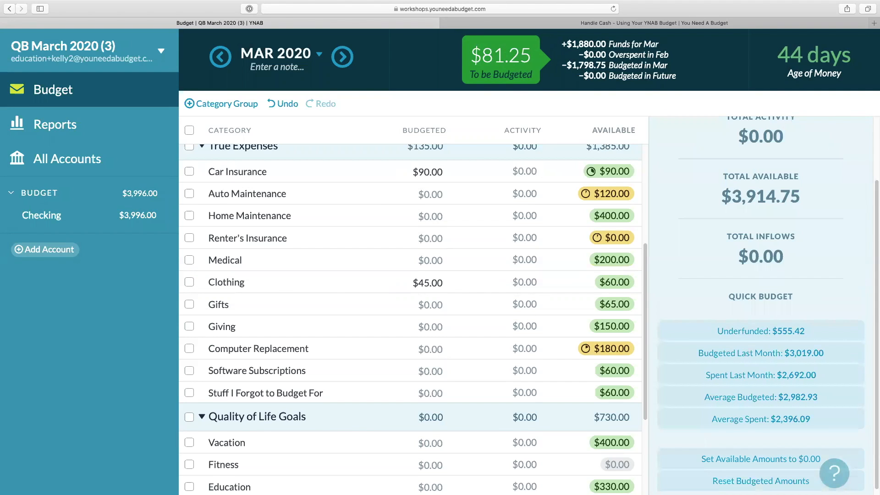
Create a monthly spending goal of $75 for Dining Out.
scroll(384, 369, down, 3)
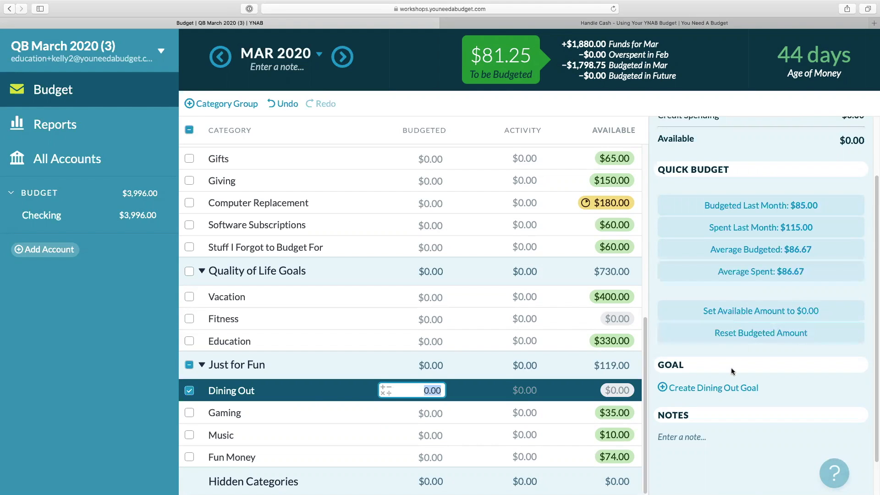
click(707, 388)
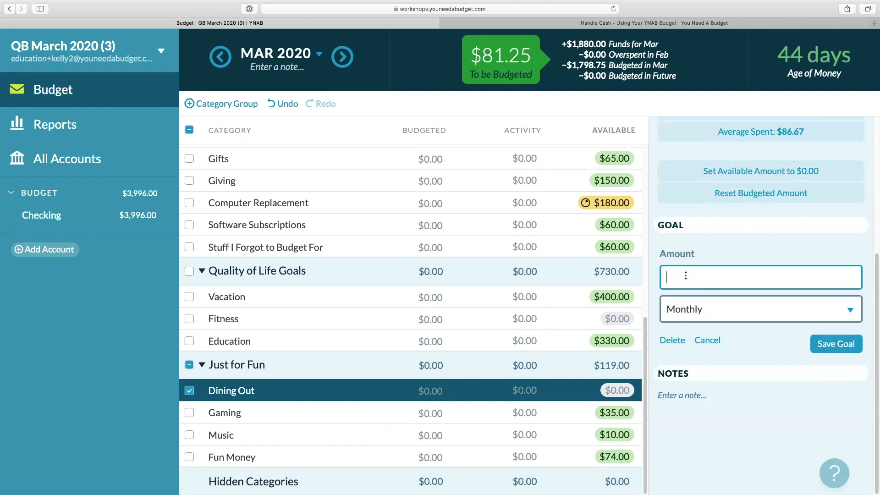
text(75)
click(836, 344)
Quick-budget Dining Out with its $75.00 goal target.
scroll(779, 229, up, 4)
click(771, 193)
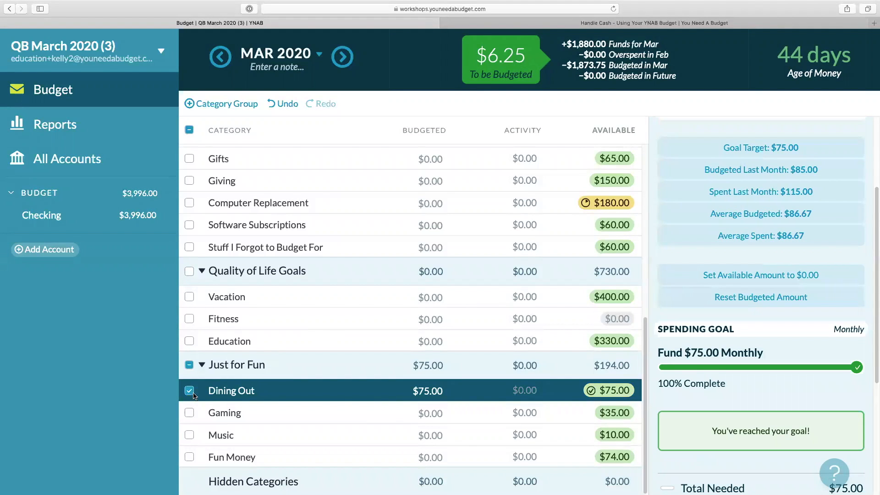
click(192, 392)
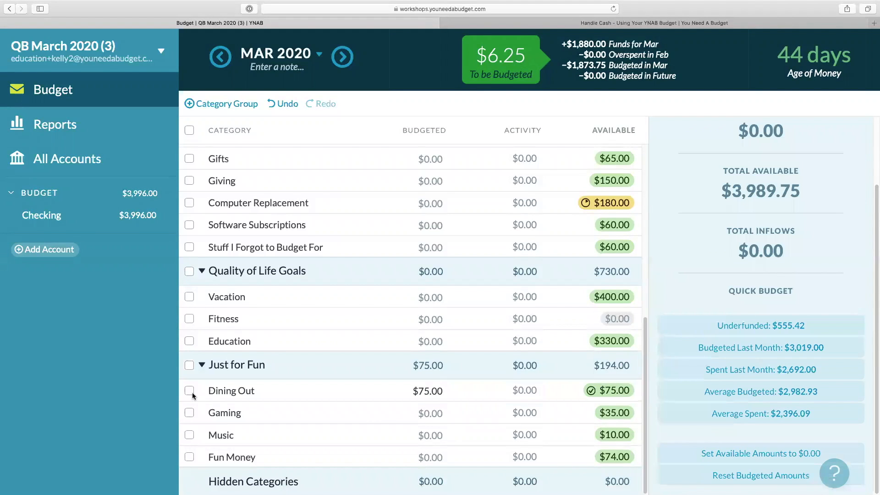
Move the remaining $6.25 To be Budgeted into the Just for Fun: Music category.
click(498, 61)
click(451, 178)
text(music)
click(449, 258)
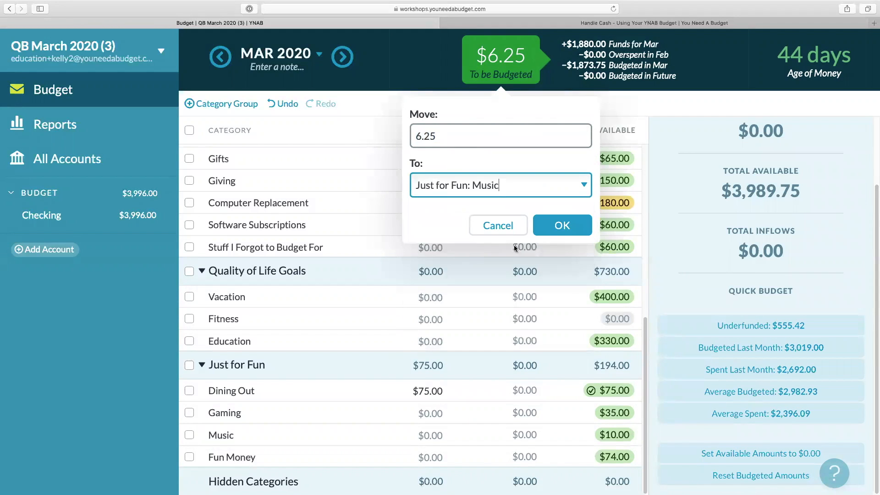
click(562, 225)
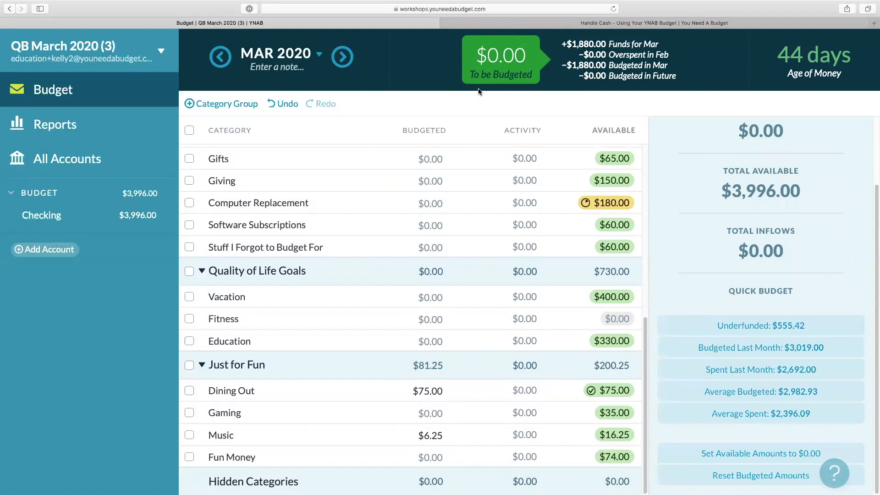
scroll(477, 245, up, 10)
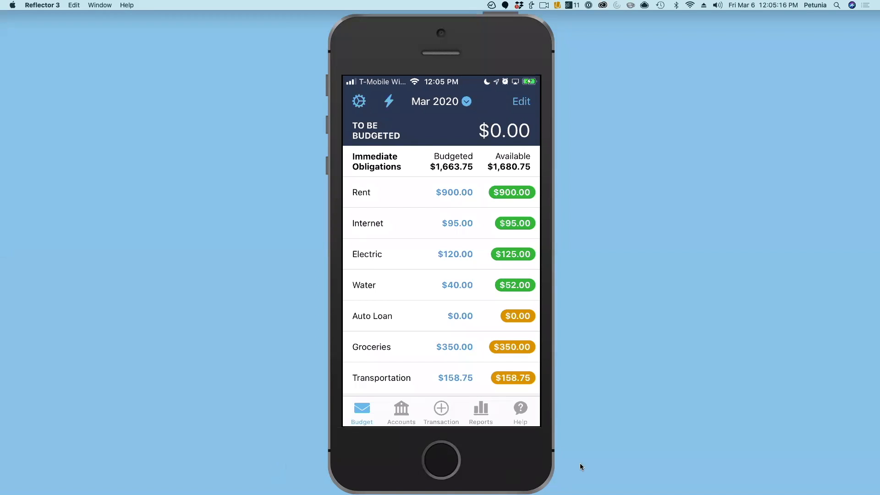
Switch to the mobile app and start a new inflow transaction of $650.00.
click(442, 410)
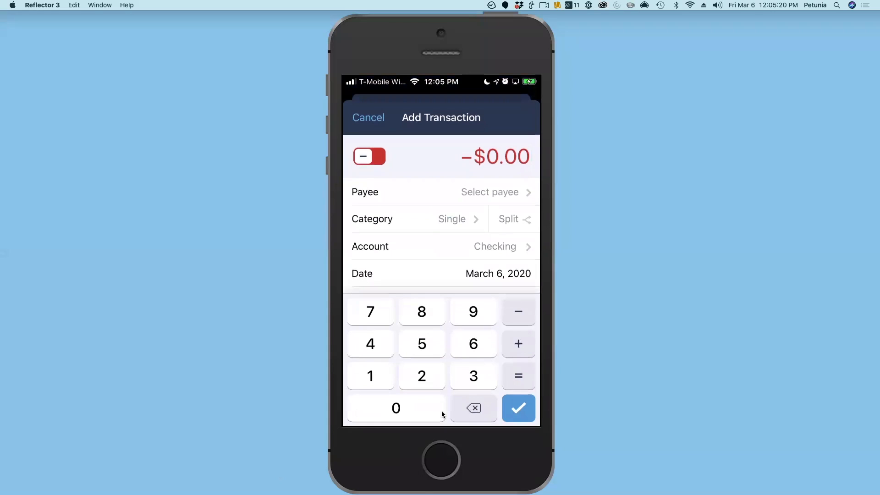
click(371, 158)
text(650.00)
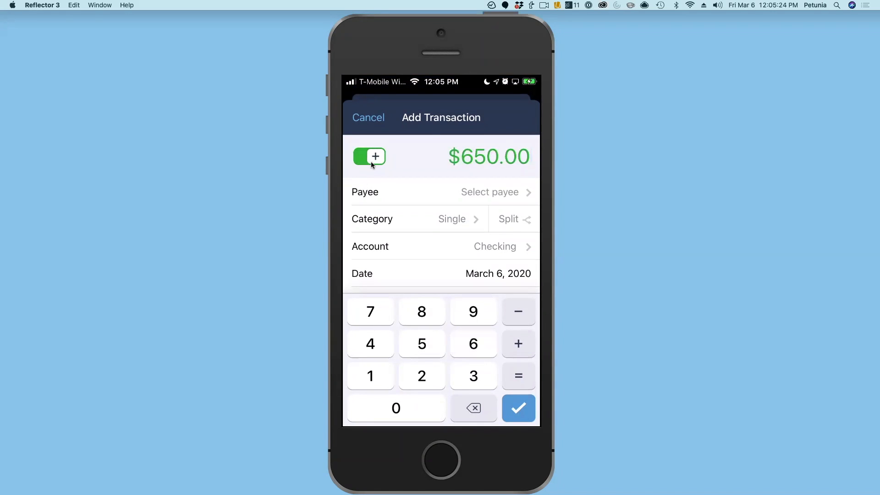
Set the transaction's payee to Employer and save it.
click(442, 187)
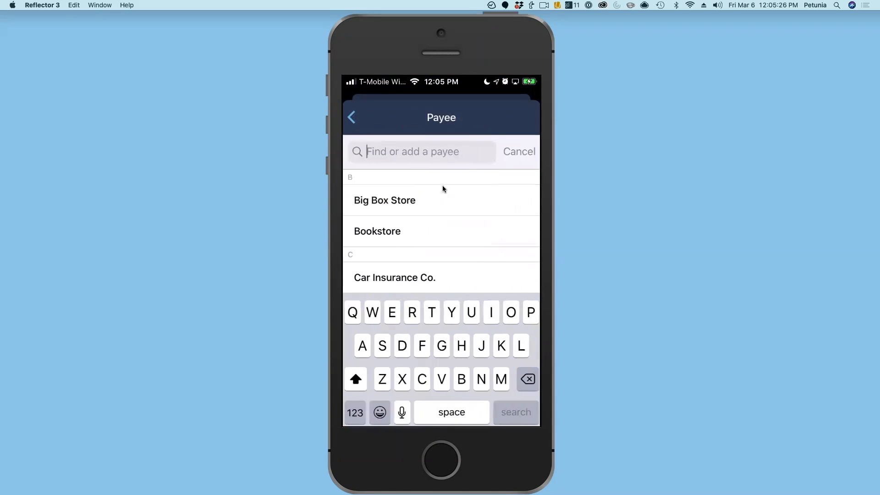
text(Employer)
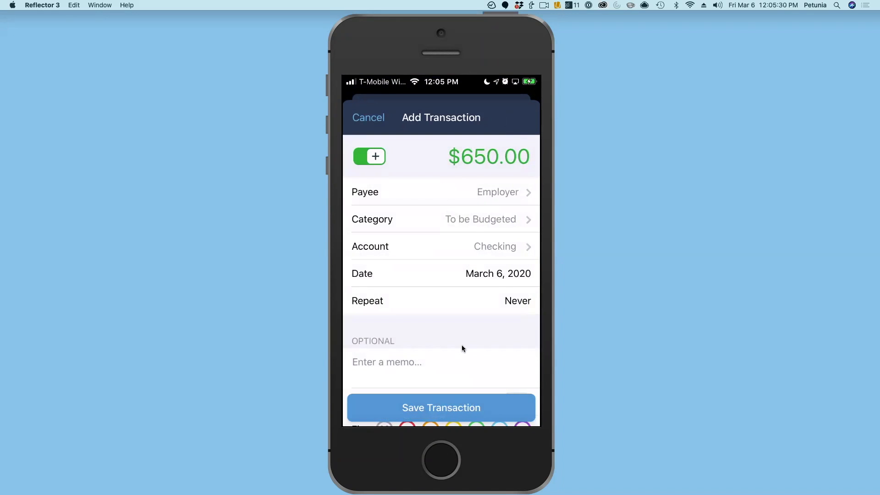
click(451, 406)
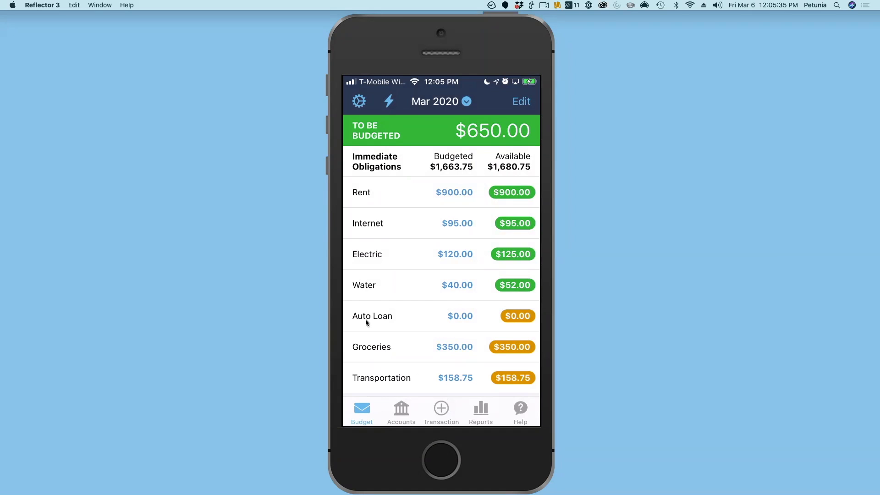
click(388, 103)
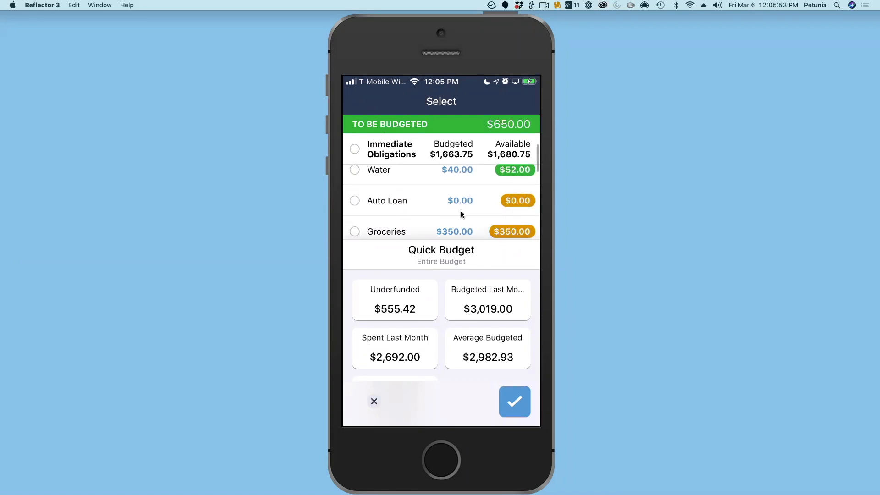
click(355, 148)
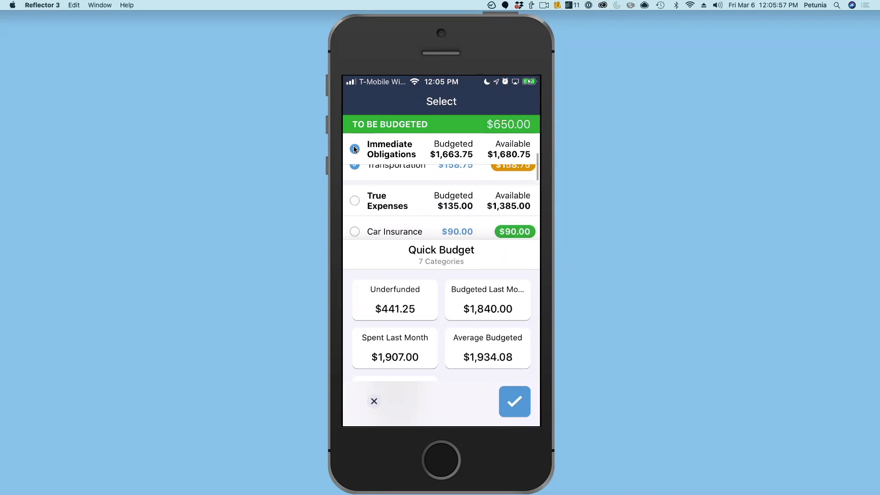
click(355, 200)
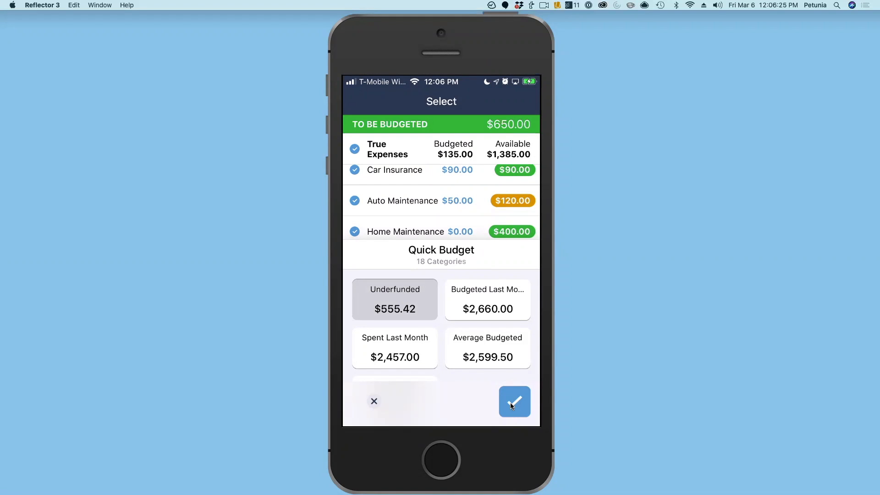
click(375, 401)
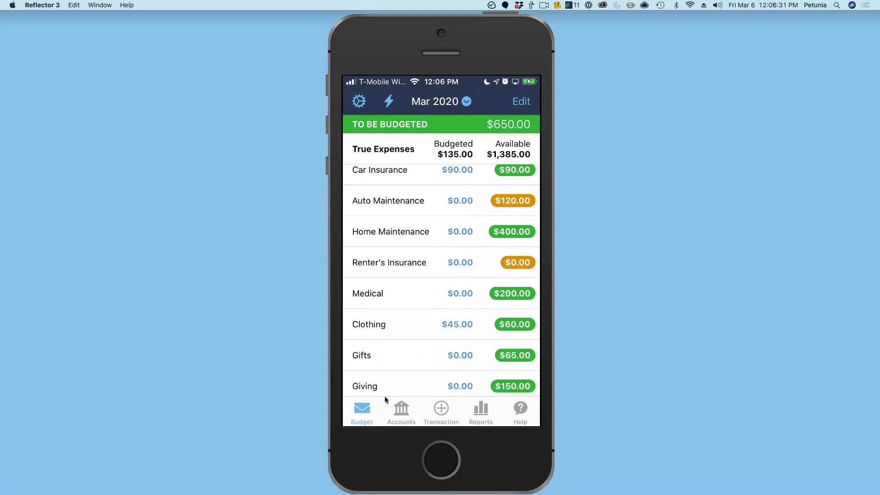
Quick-budget the Immediate Obligations and True Expenses groups with their Underfunded amounts.
click(389, 103)
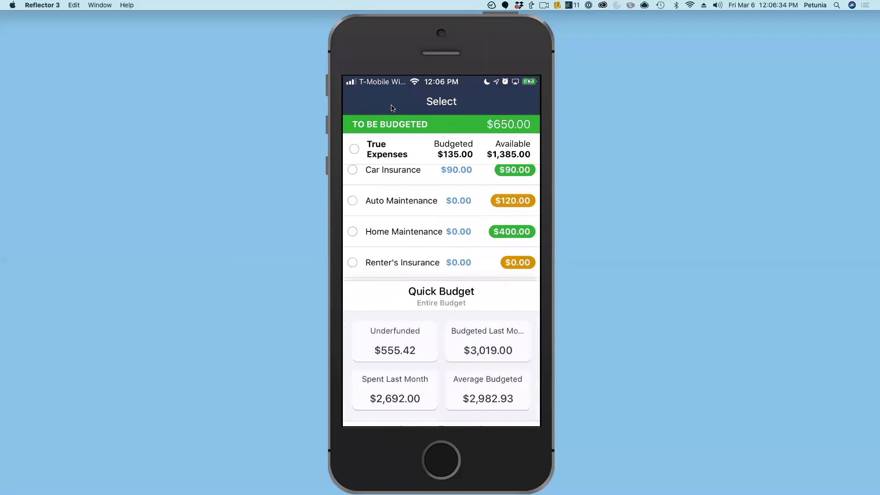
scroll(356, 148, up, 3)
click(354, 148)
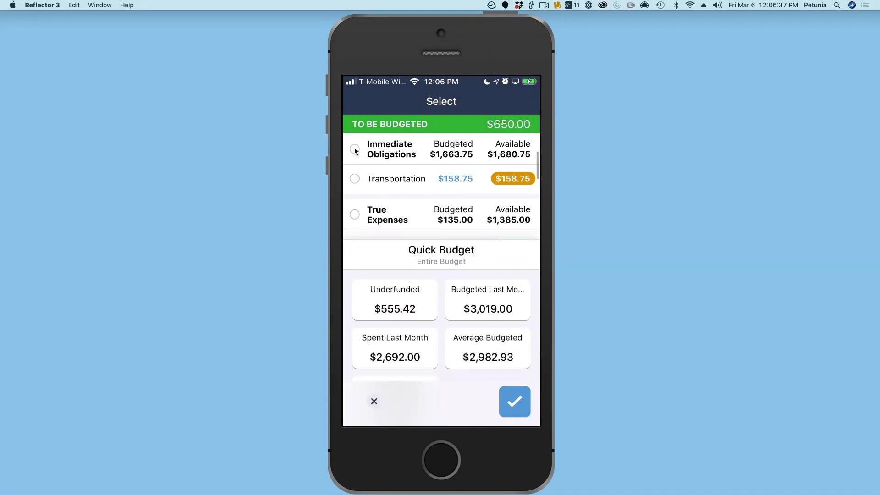
click(355, 214)
scroll(356, 217, down, 1)
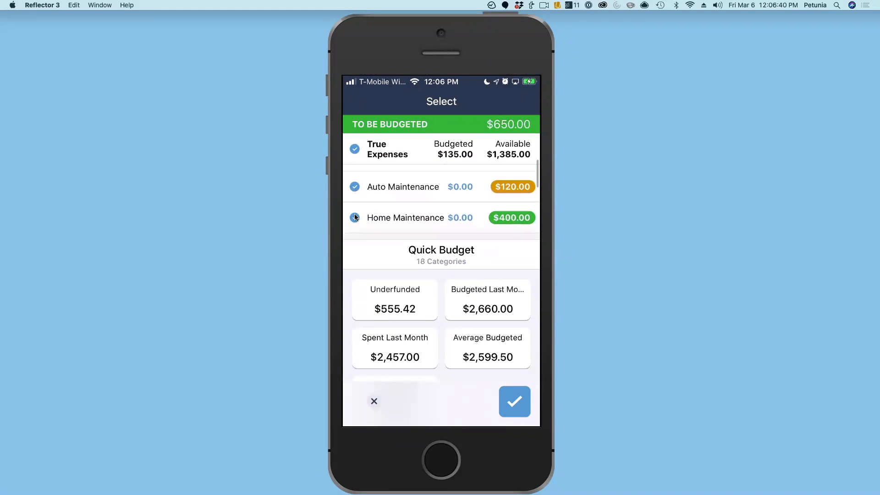
click(405, 307)
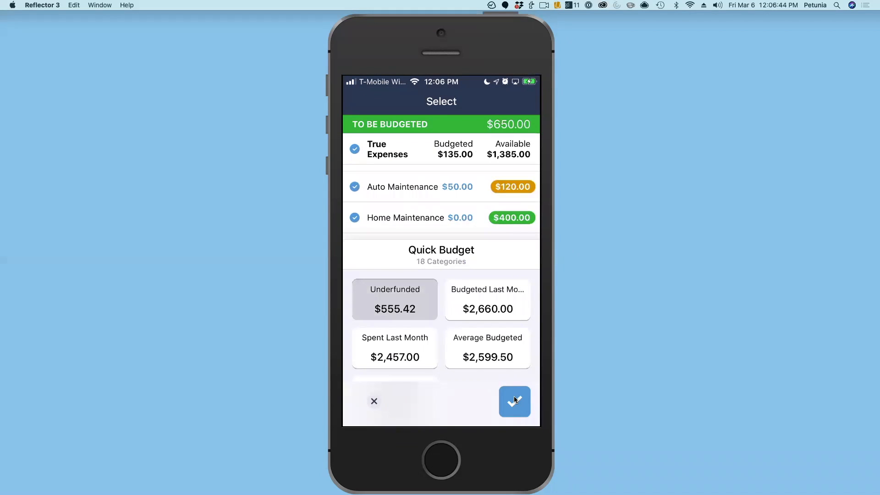
click(515, 399)
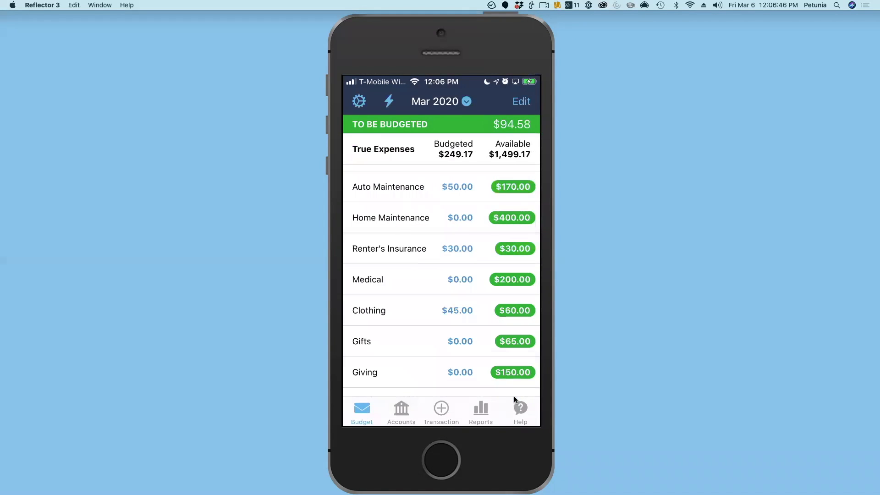
Budget the remaining $94.58 To be Budgeted into the Vacation category.
scroll(514, 400, down, 10)
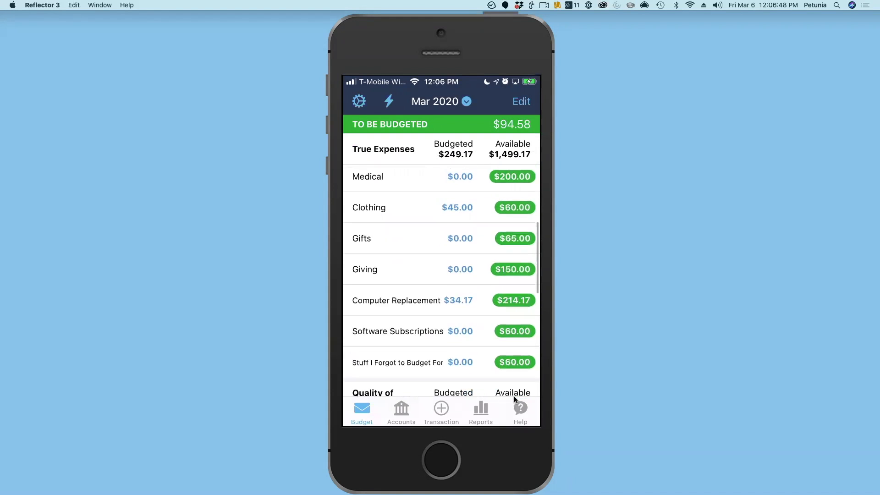
scroll(514, 398, up, 5)
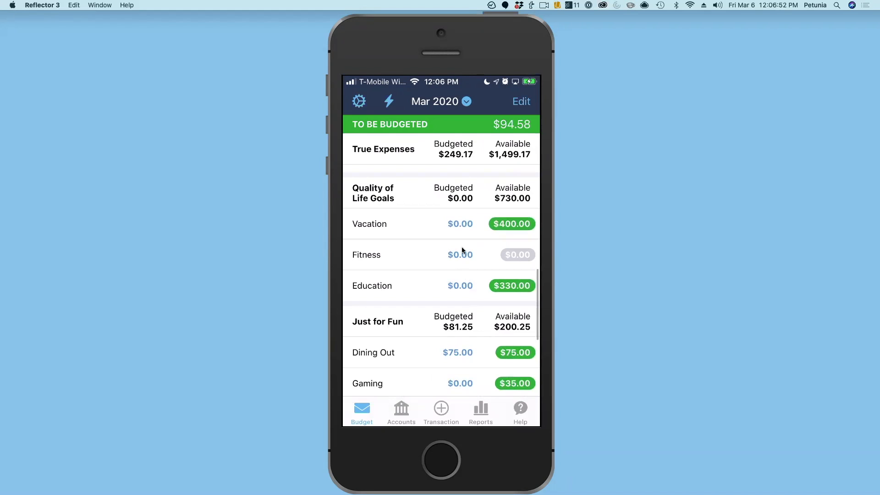
click(460, 224)
text(94)
key(Return)
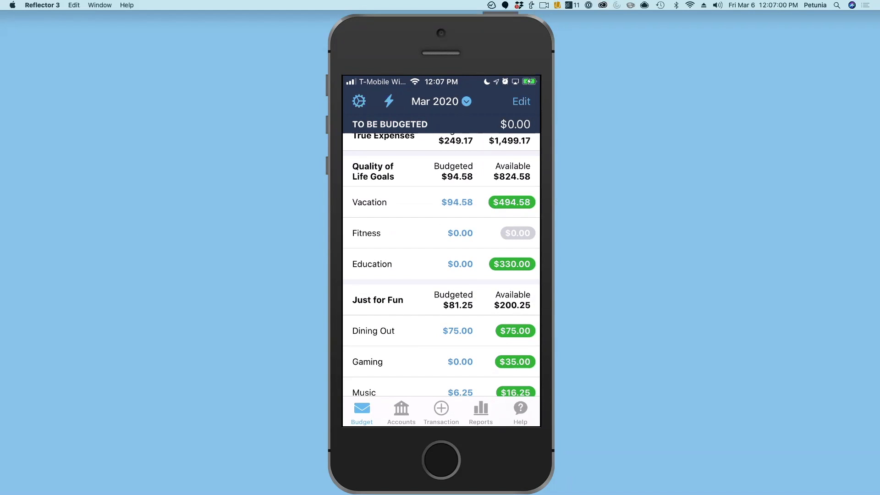
scroll(441, 264, up, 10)
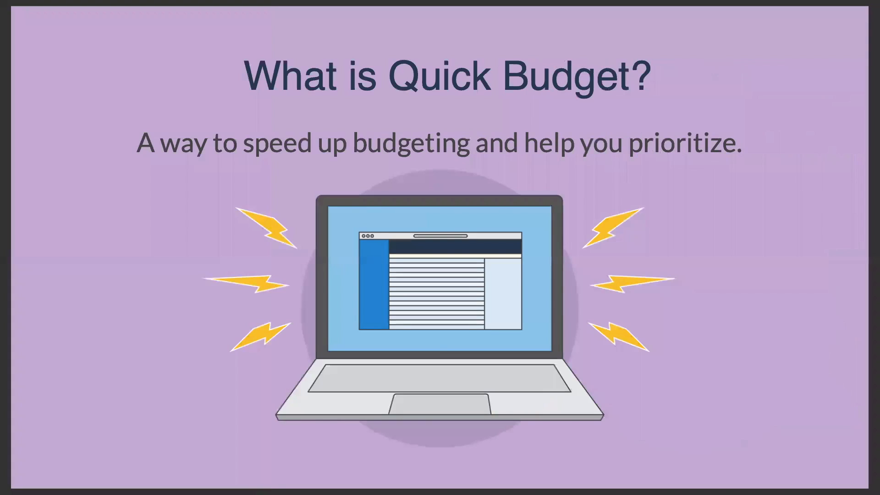
key(Right)
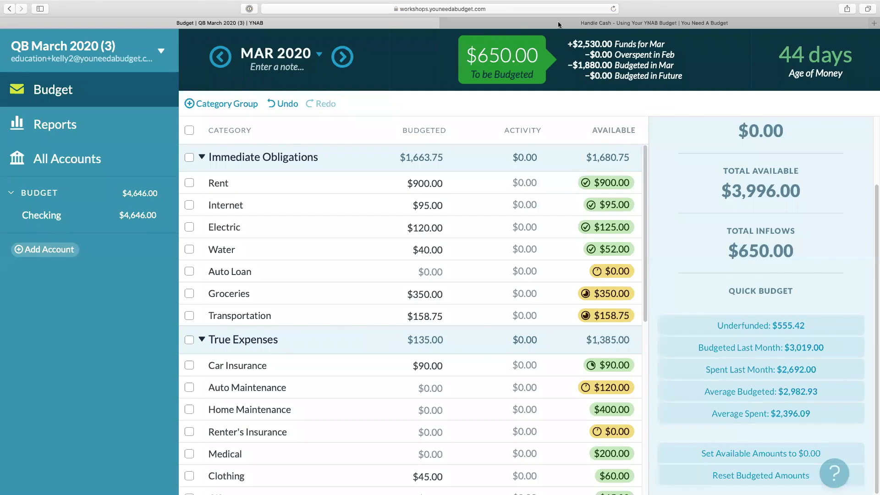
Reload the budget in the web browser to sync the mobile changes.
click(613, 9)
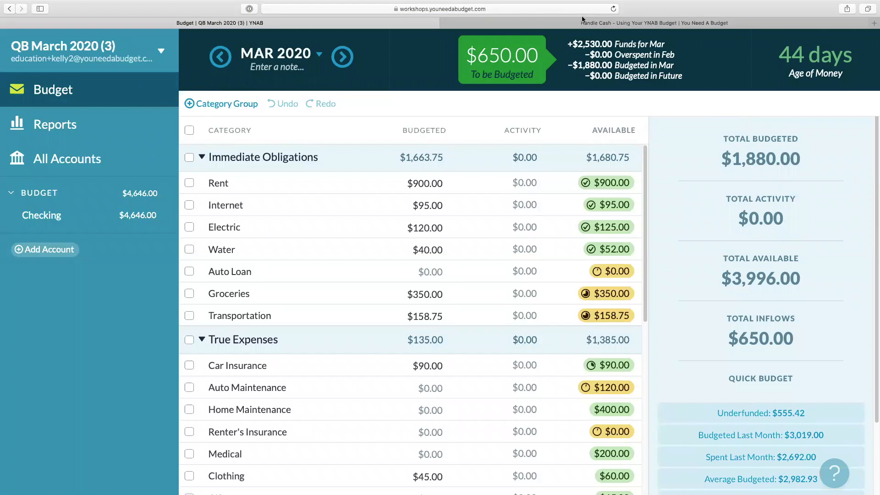
click(447, 24)
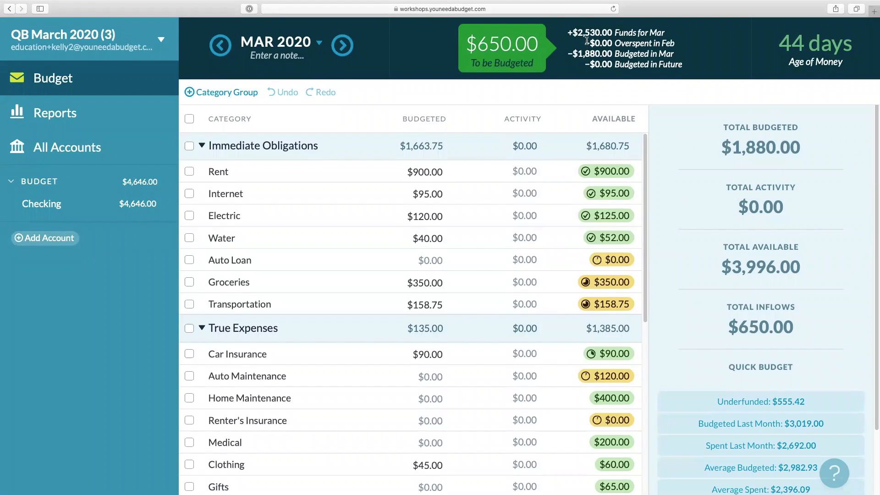
click(612, 10)
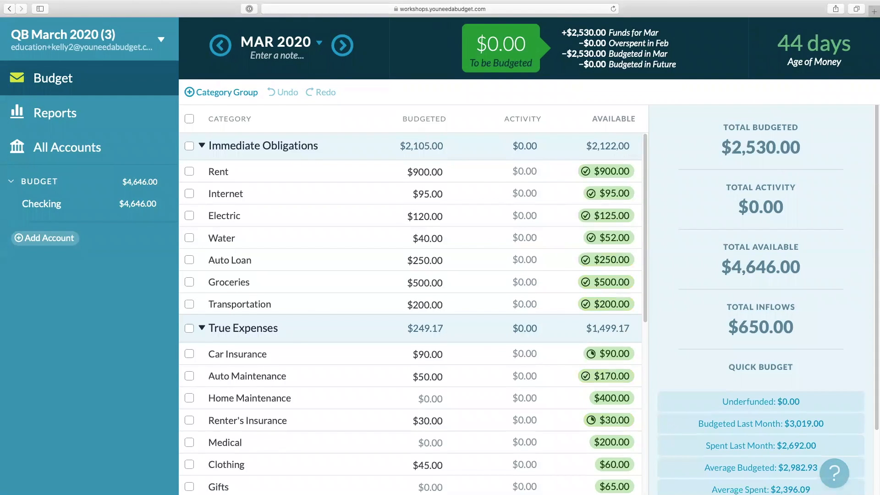
Add a $2,600.00 inflow transaction from Employer to the Checking account.
click(73, 206)
click(202, 77)
click(300, 116)
text(empl)
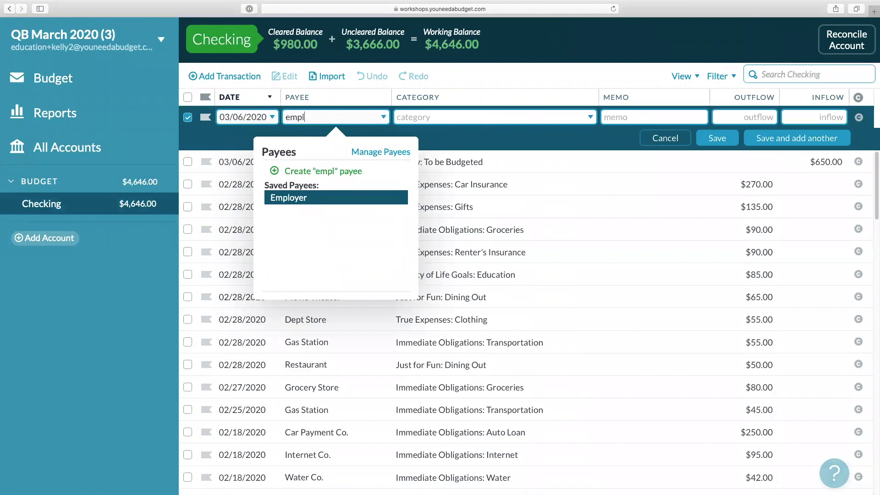
key(Tab)
click(843, 117)
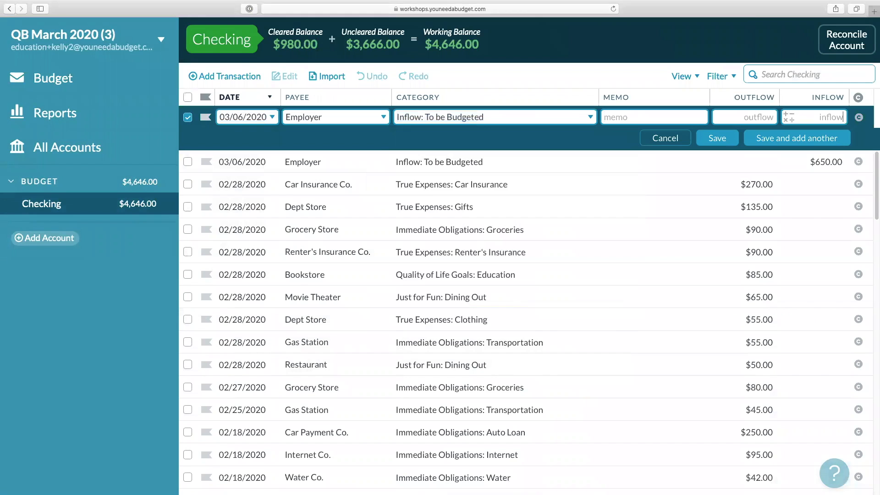
text(2600)
click(717, 139)
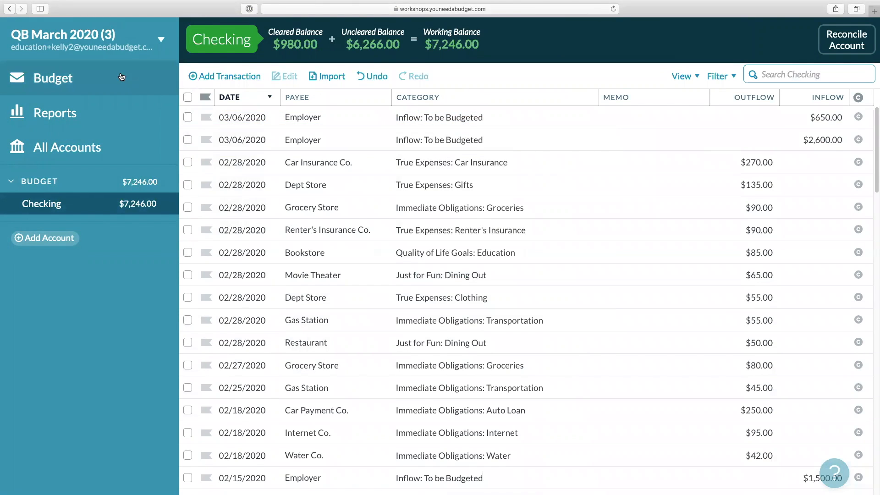
Quick-budget all April 2020 categories with their Budgeted Last Month amounts.
click(121, 77)
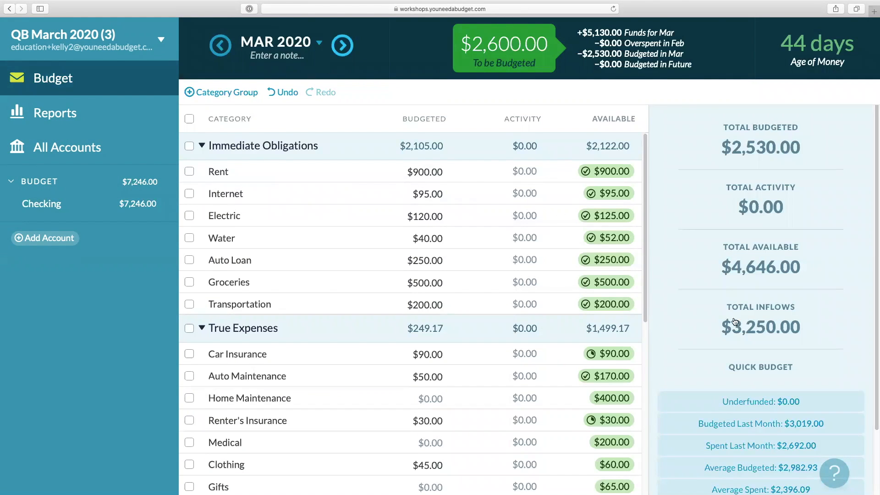
scroll(736, 340, down, 3)
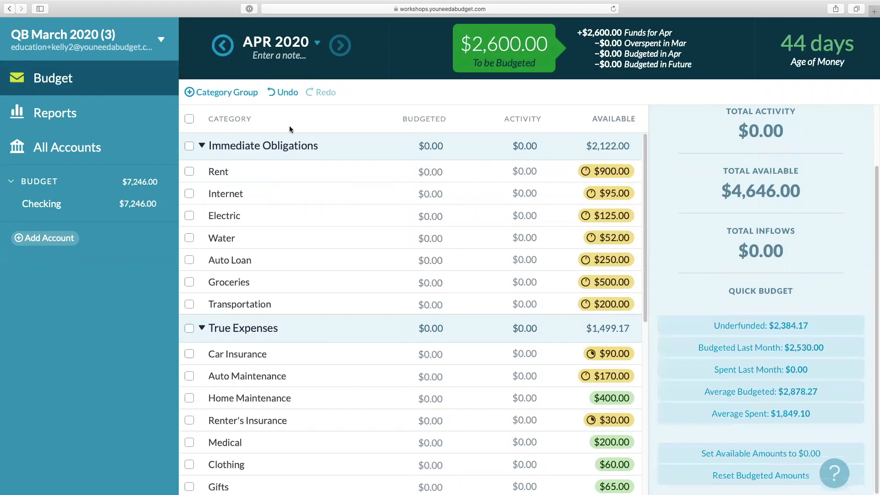
click(220, 47)
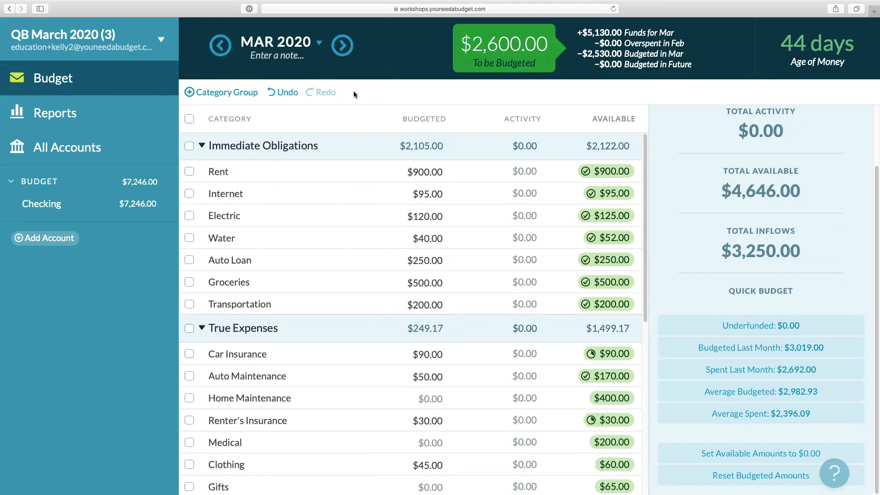
click(342, 49)
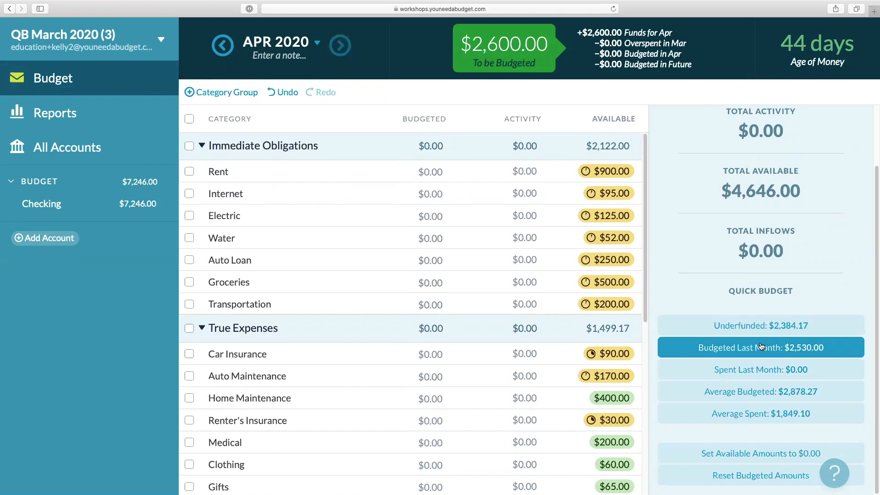
click(742, 347)
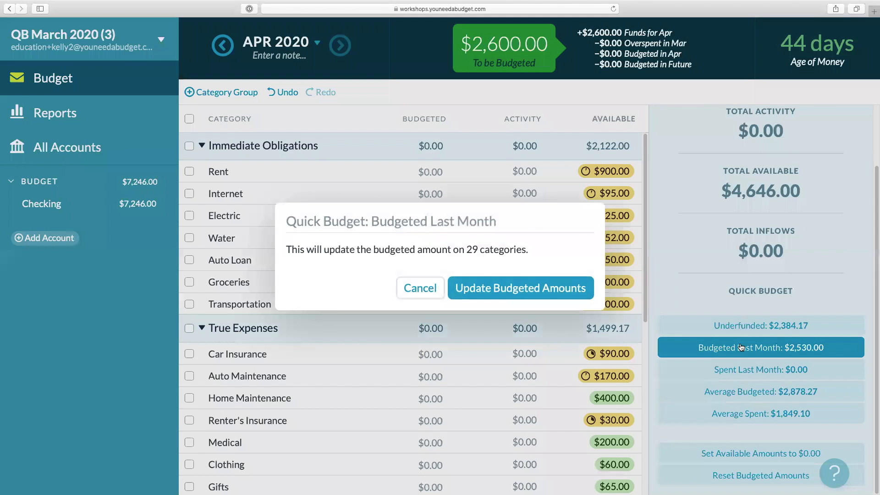
click(509, 293)
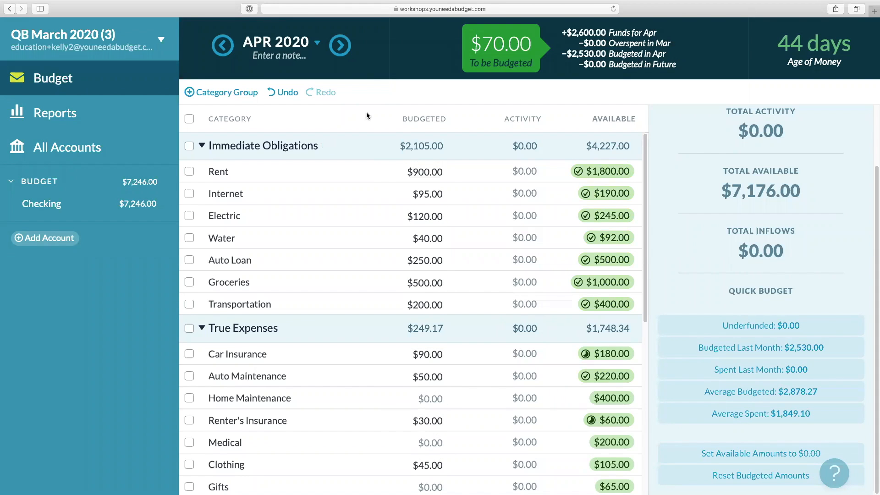
Try quick-budgeting May 2020 with Budgeted Last Month amounts and undo it.
click(339, 45)
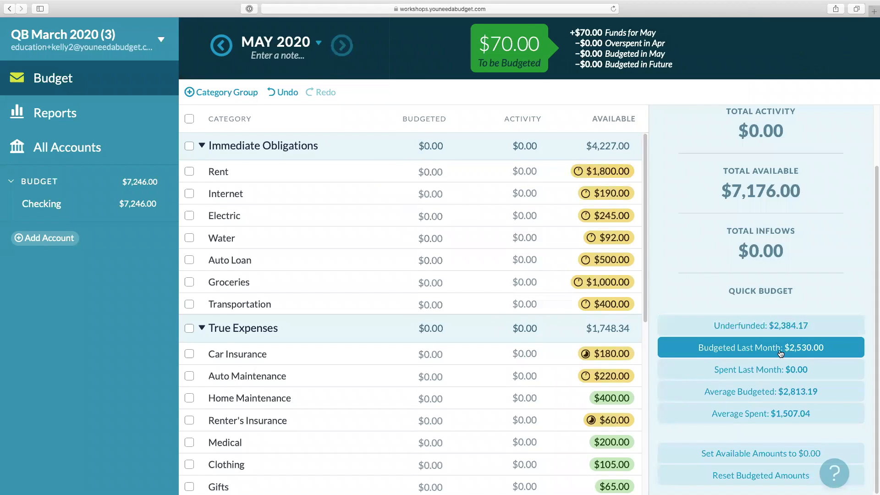
click(754, 349)
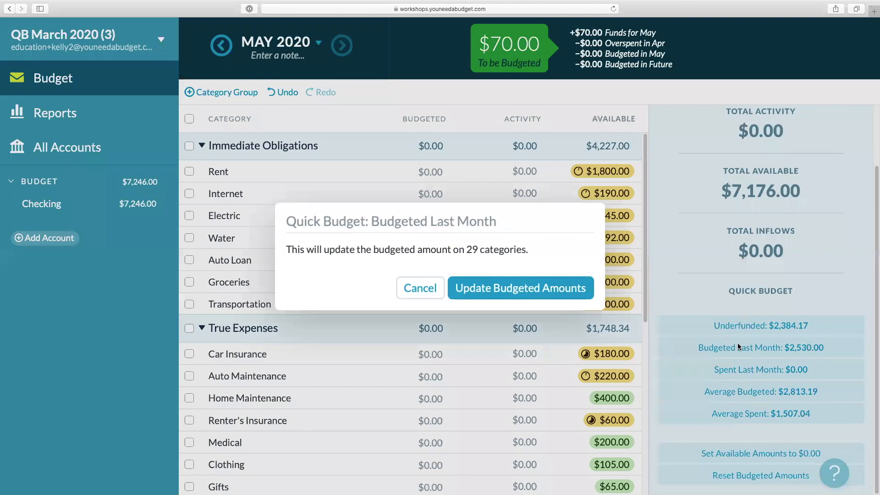
click(513, 289)
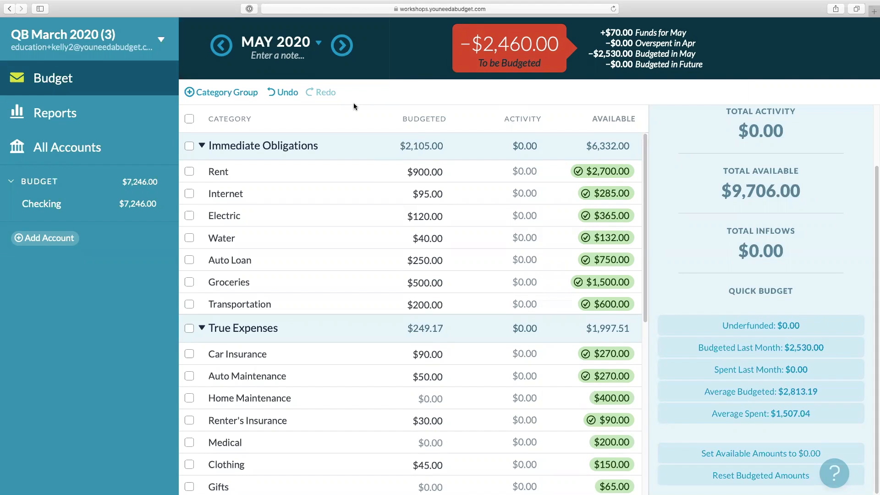
click(283, 99)
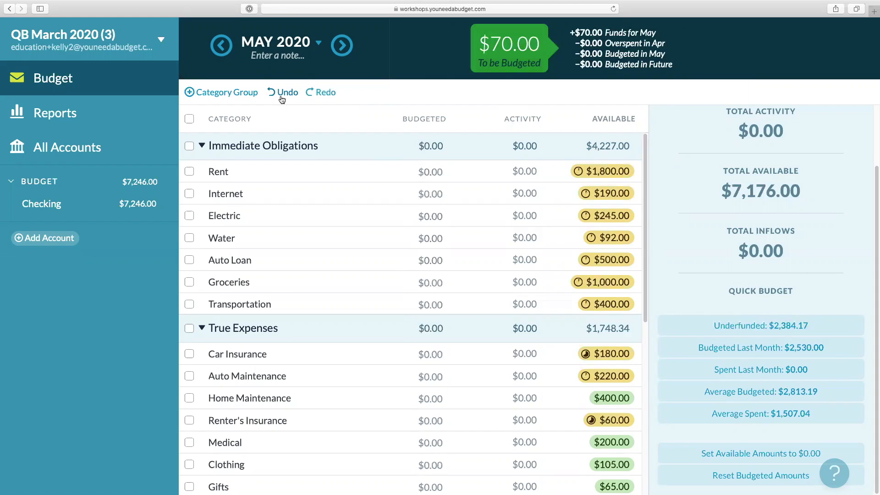
Set the March 2020 Groceries budgeted amount to $250.00.
click(221, 45)
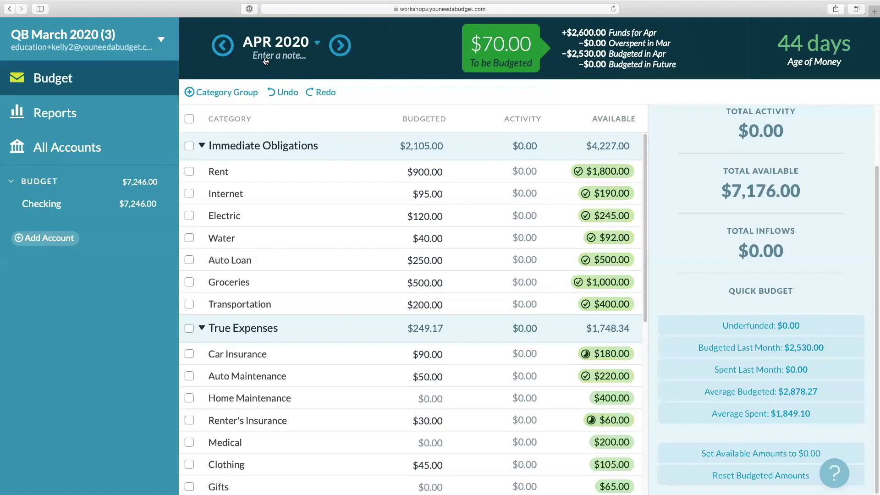
click(222, 45)
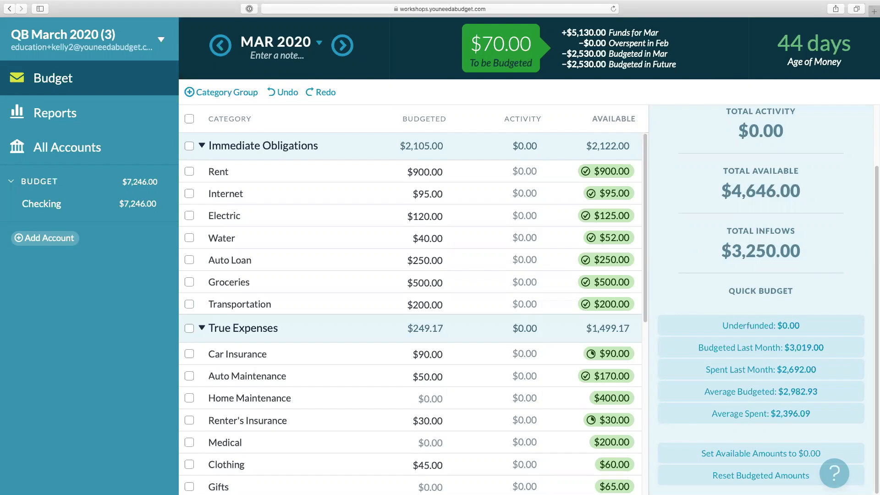
click(426, 283)
key(BackSpace)
key(Return)
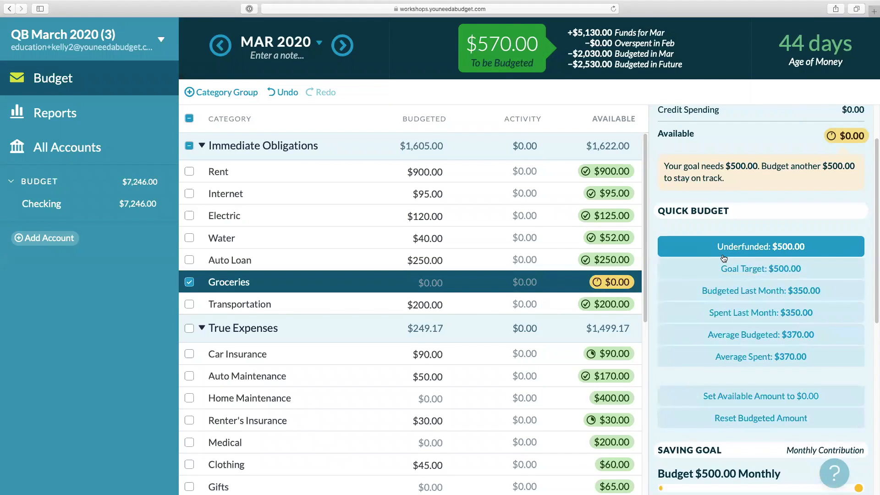
click(454, 289)
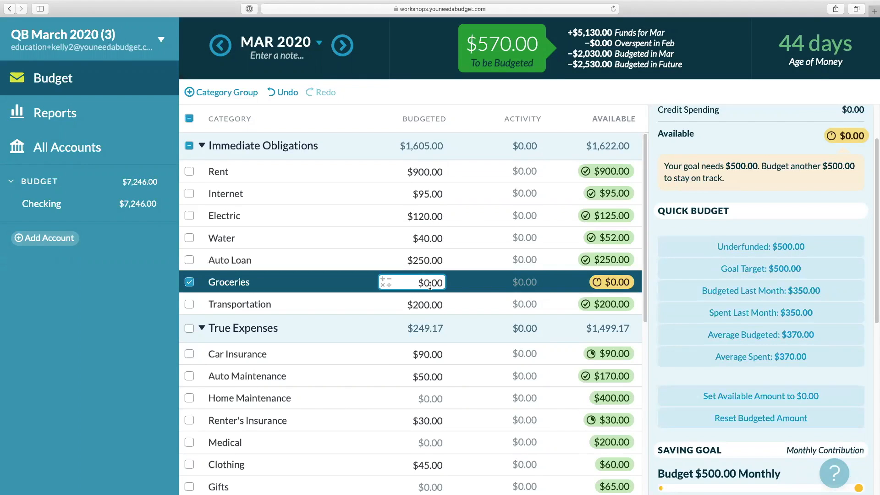
text(250)
key(Return)
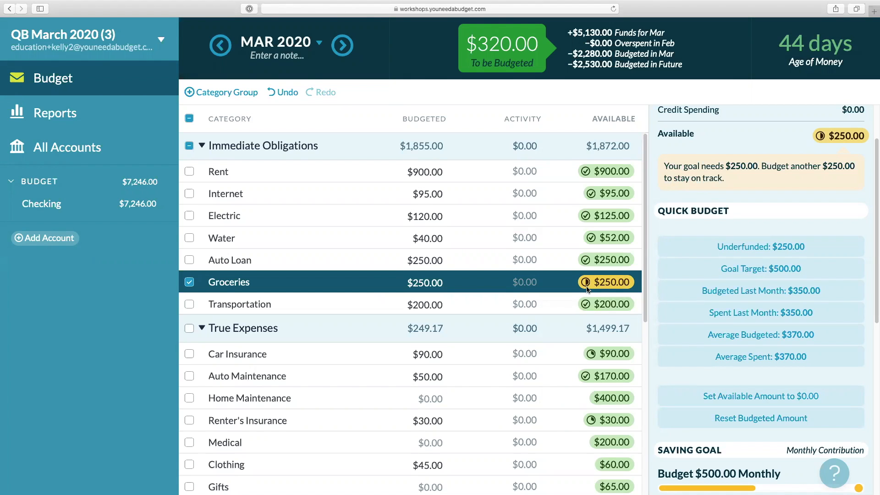
Set the March 2020 Groceries budgeted amount to $570.00, adding 70 to a $500.00 entry, then deselect it.
click(432, 283)
text(499)
key(Return)
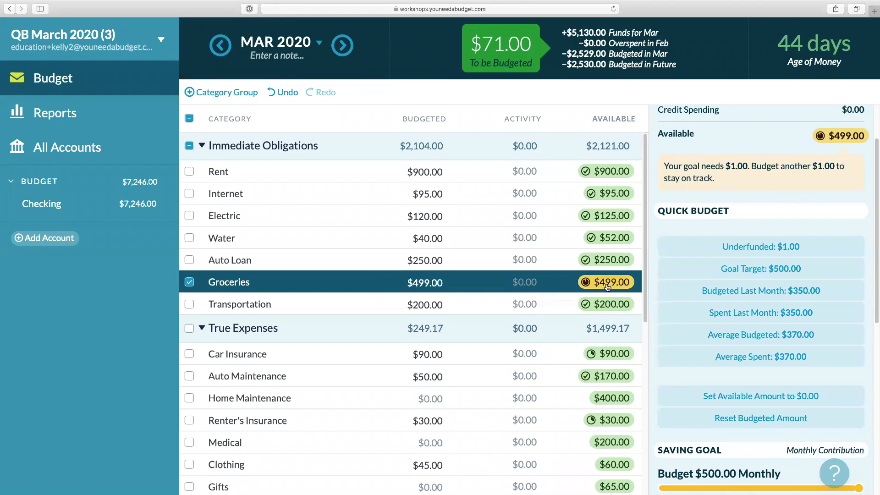
click(435, 282)
text(500)
key(Return)
click(435, 283)
key(Right)
text(+70)
key(Return)
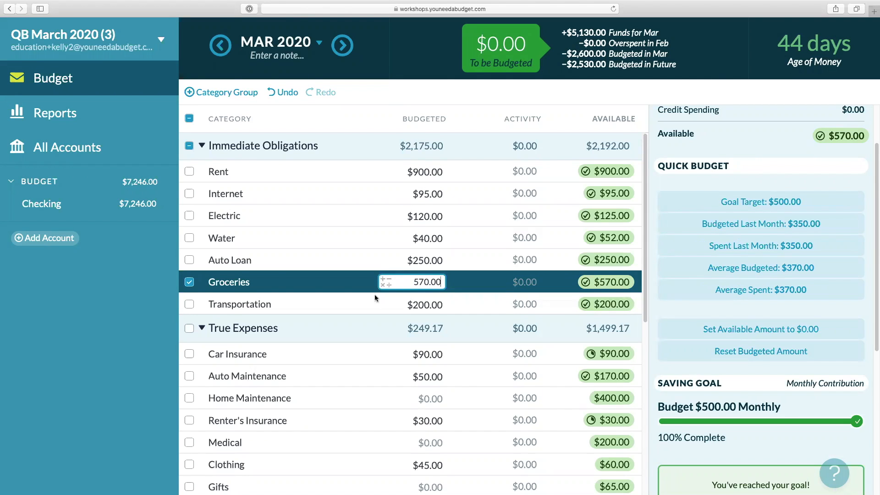
click(194, 283)
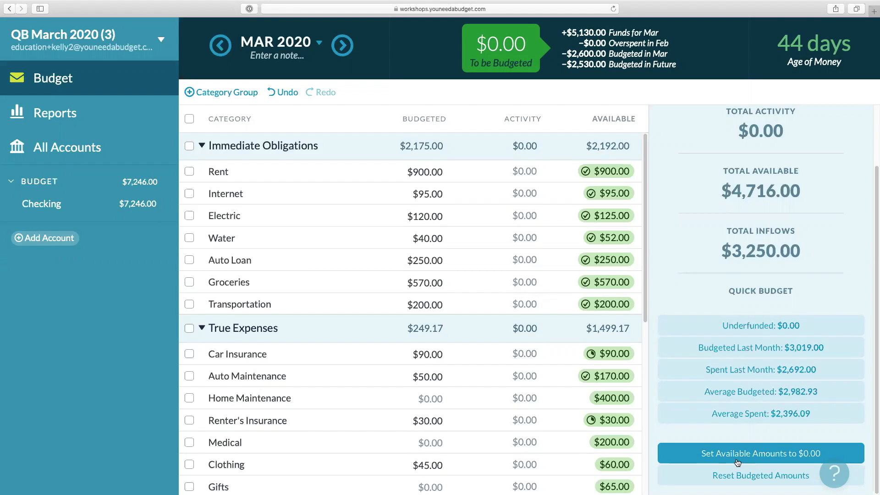
Try setting February 2020 Immediate Obligations available amounts to $0.00, check March, and undo it.
click(219, 47)
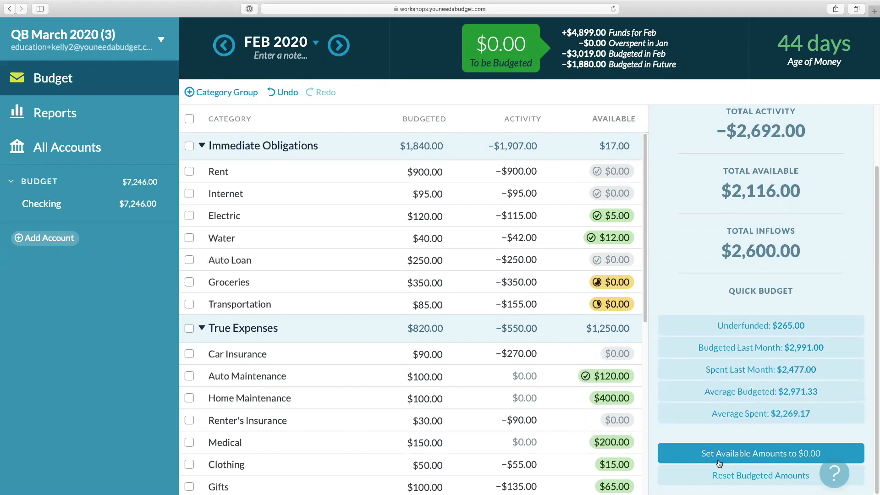
click(189, 146)
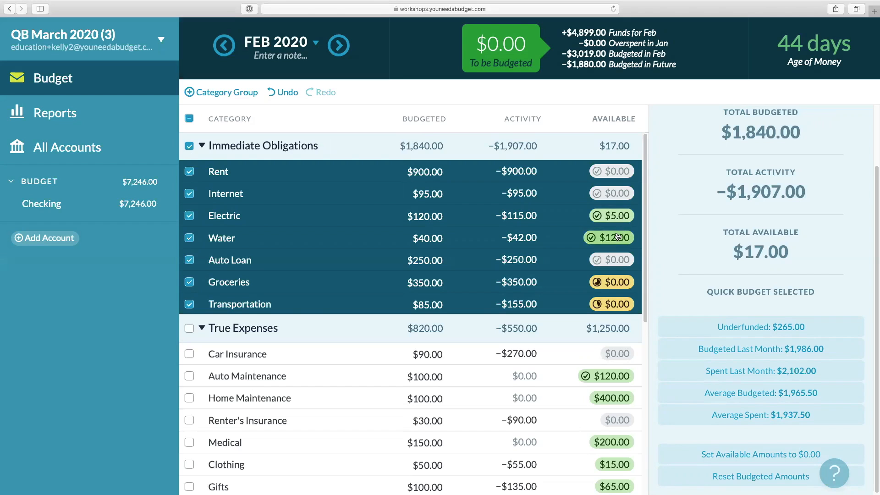
click(431, 242)
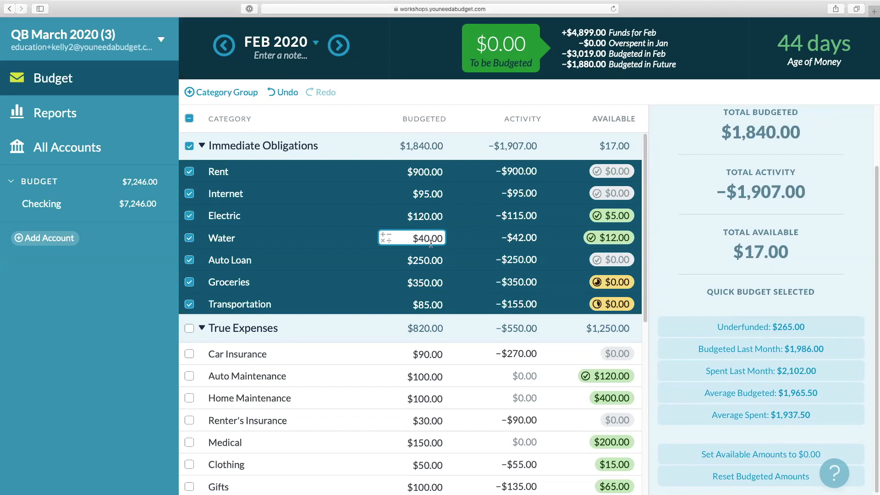
click(425, 259)
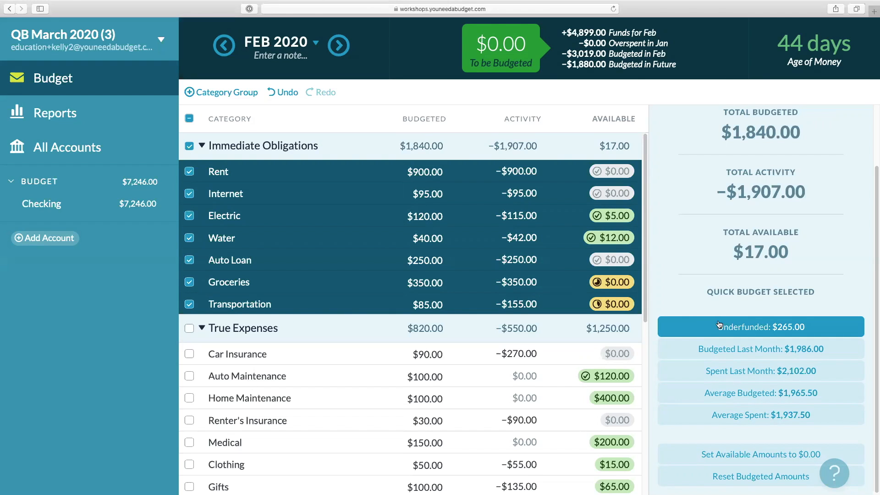
click(695, 449)
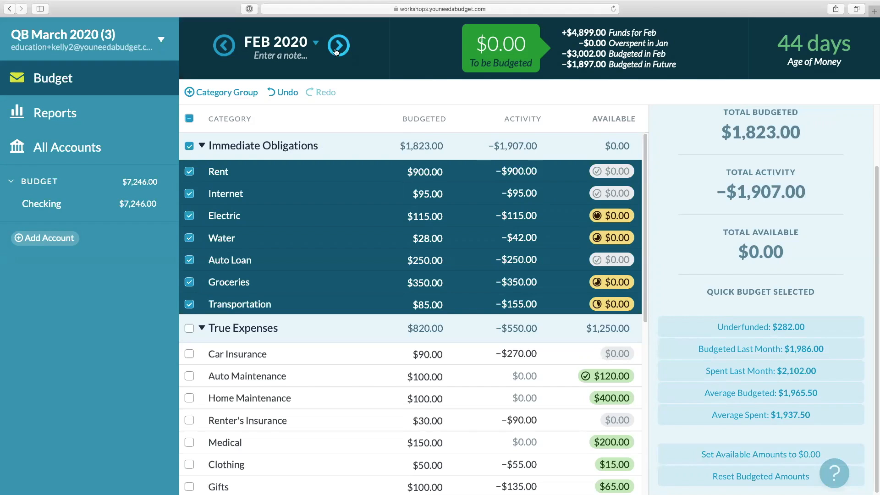
click(338, 46)
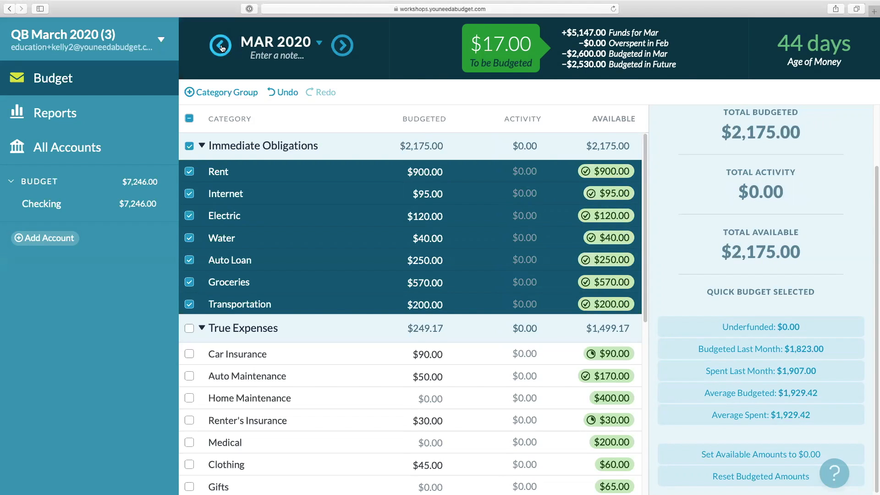
click(285, 93)
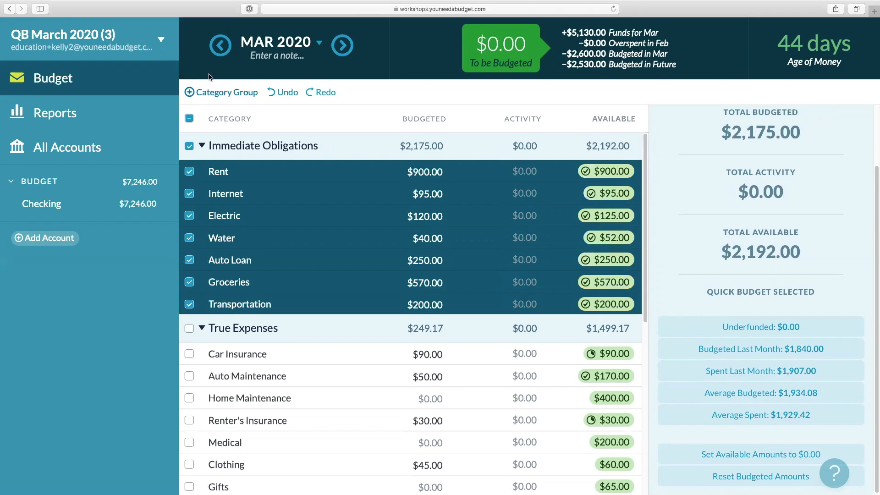
Set the February 2020 Rent budgeted amount to $0.00, then restore it to $900.00.
click(219, 48)
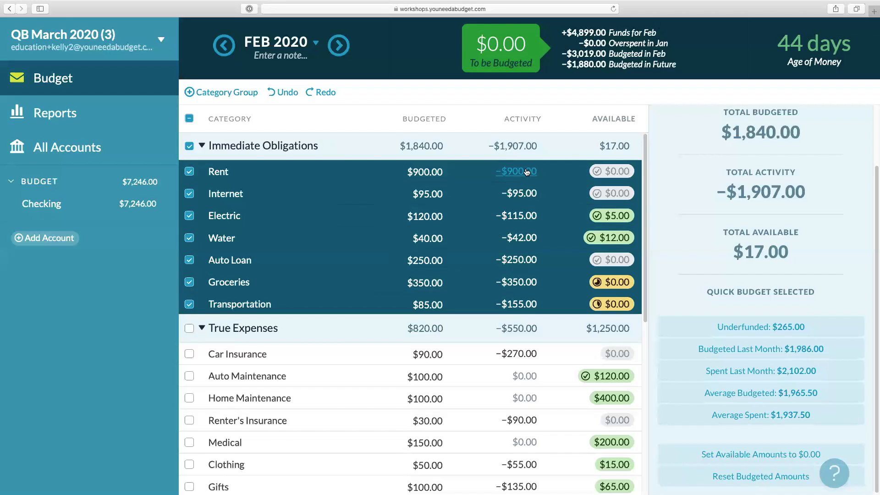
click(432, 170)
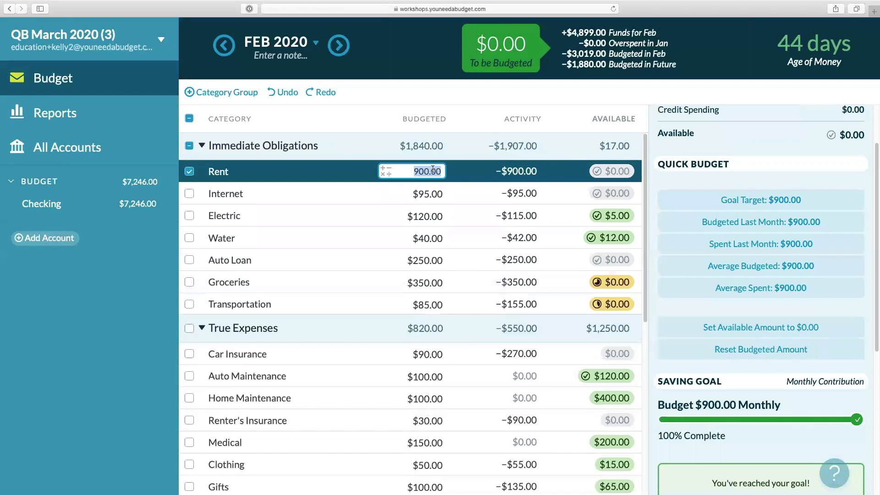
text(0)
key(Return)
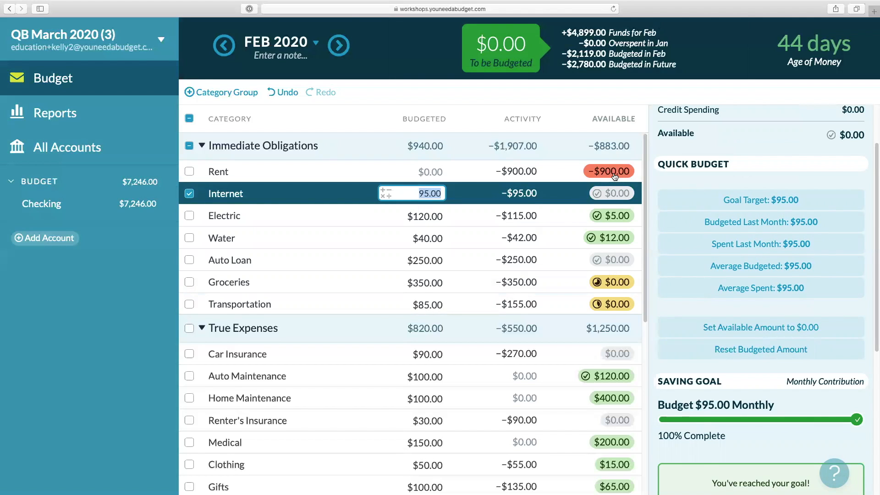
click(434, 172)
text(900)
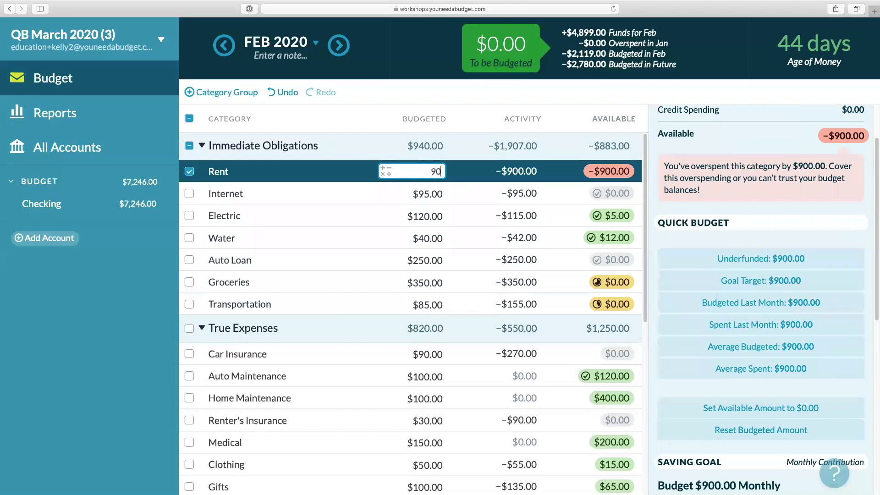
key(Return)
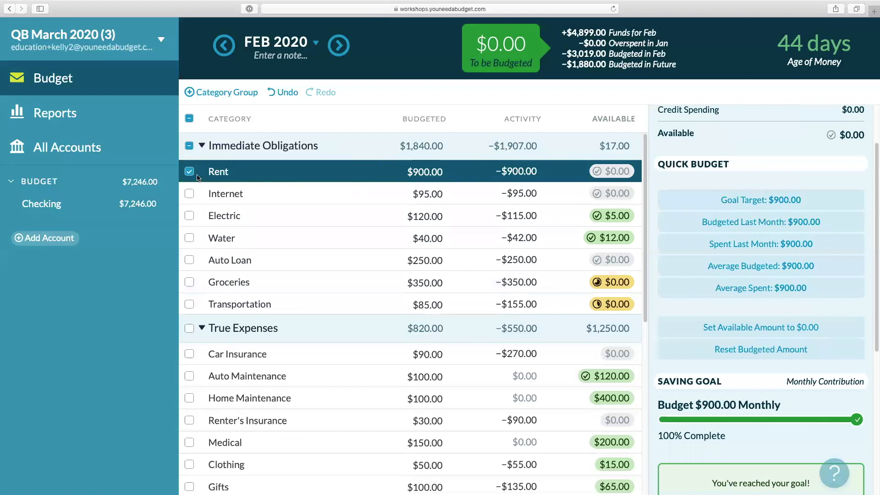
Reset all February 2020 budgeted amounts, undo the reset, and return to March 2020.
click(189, 172)
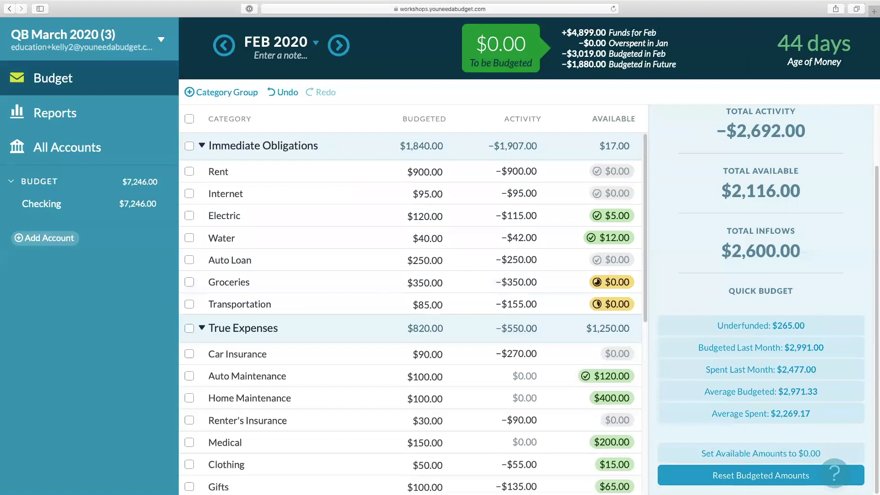
click(732, 477)
click(570, 292)
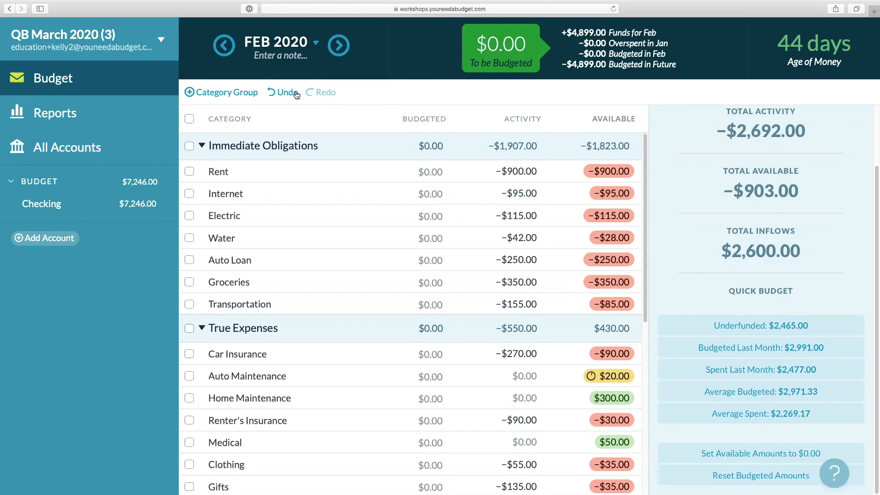
click(284, 92)
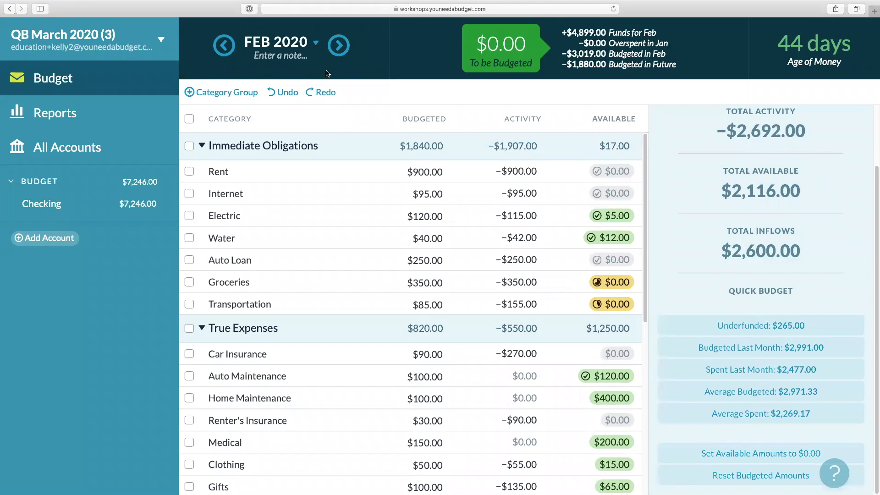
click(339, 45)
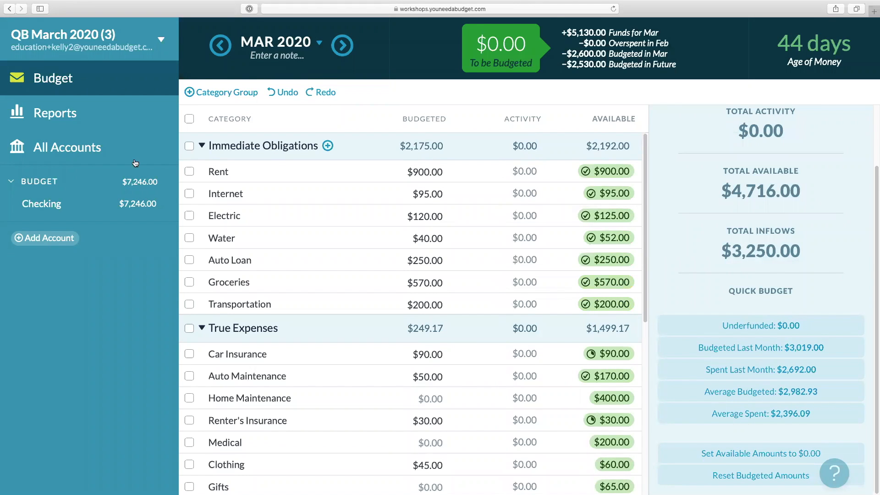